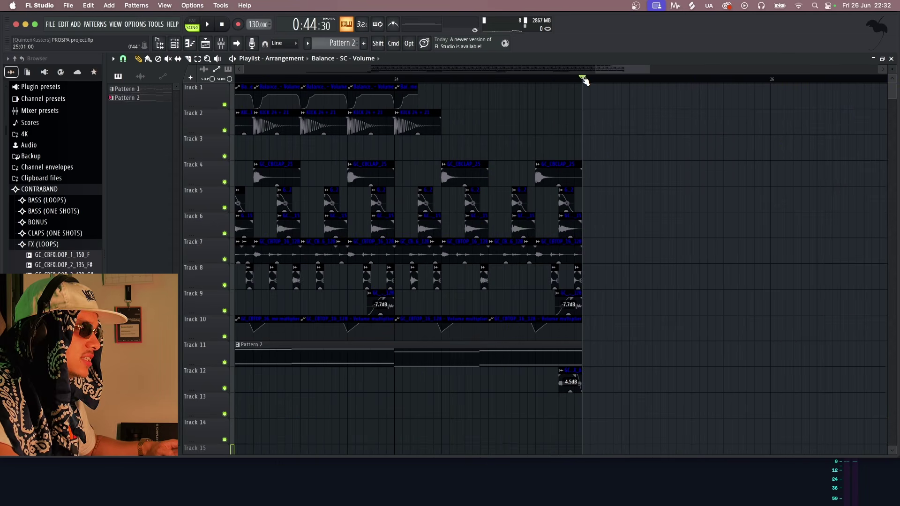
Examine the arrangement in the playlist, from the start of the drop at bar 9 to its end at bar 25
scroll(600, 152, "down", 10)
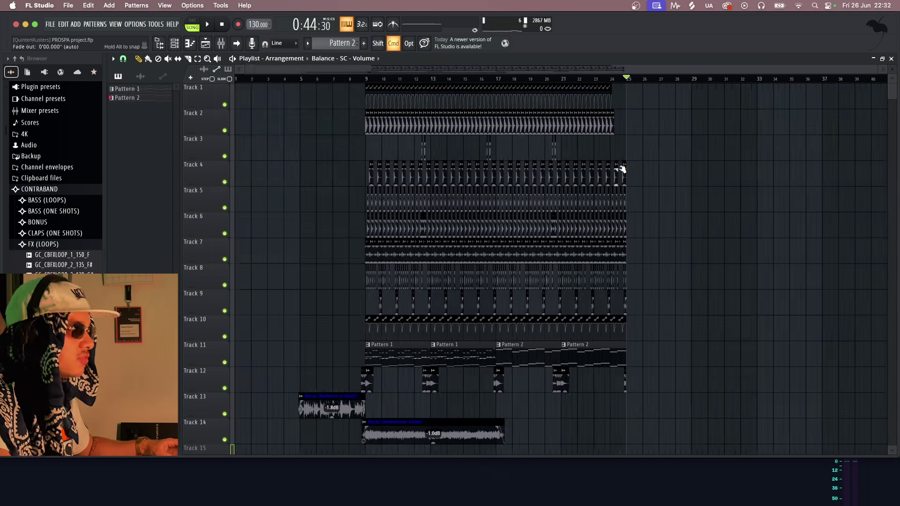
scroll(689, 188, "up", 1)
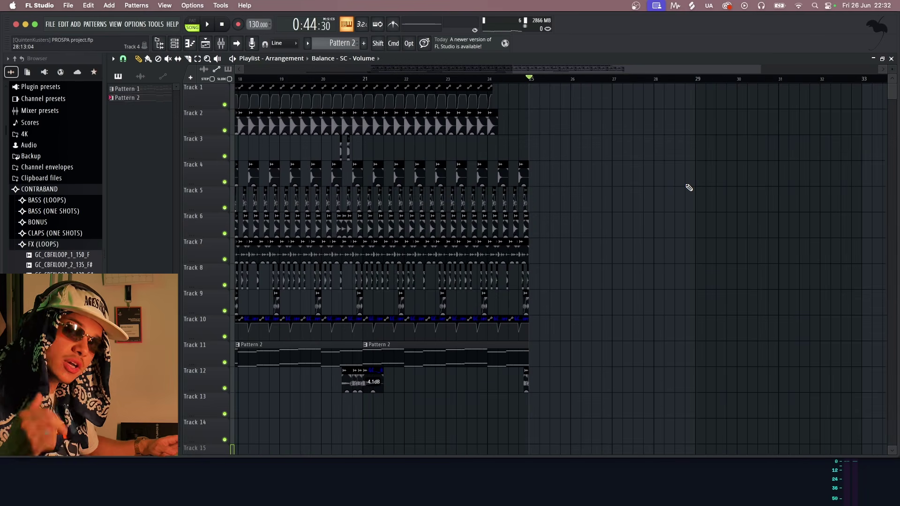
scroll(688, 187, "down", 6)
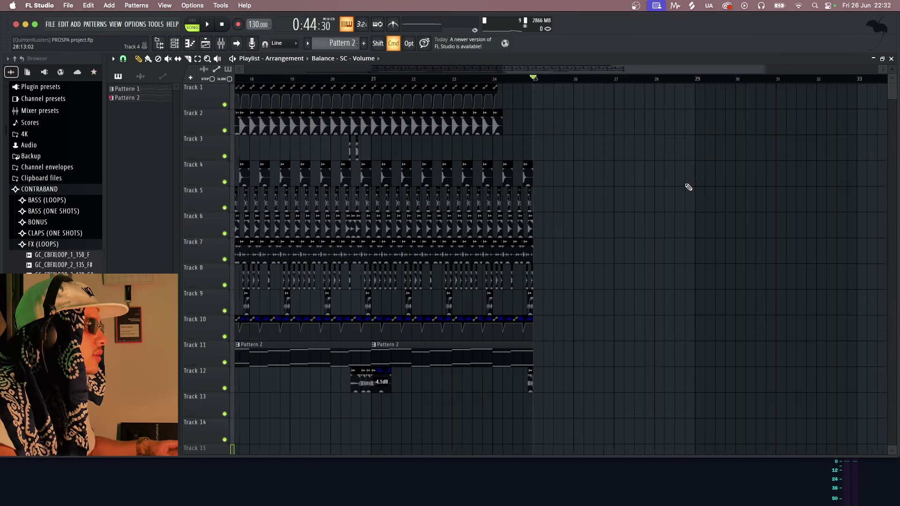
scroll(378, 189, "up", 12)
scroll(378, 189, "down", 4)
scroll(324, 178, "up", 3)
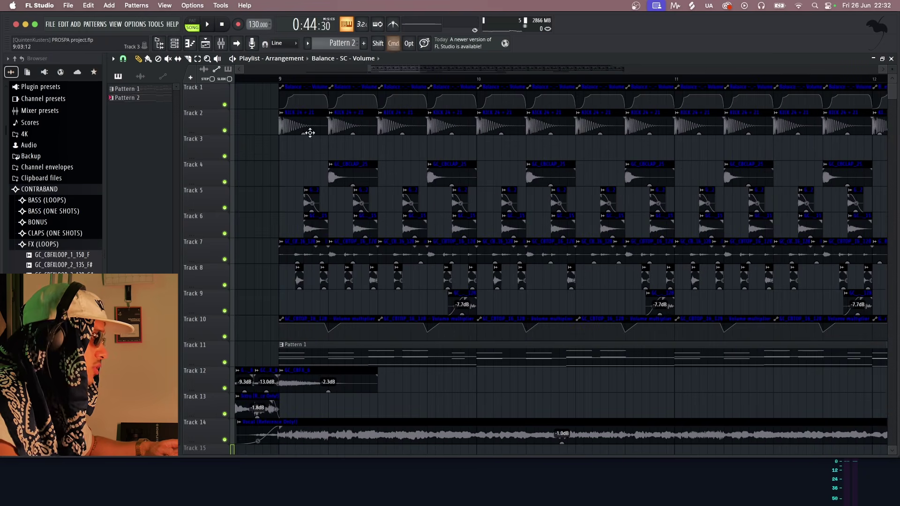
scroll(381, 348, "down", 12)
scroll(422, 266, "up", 10)
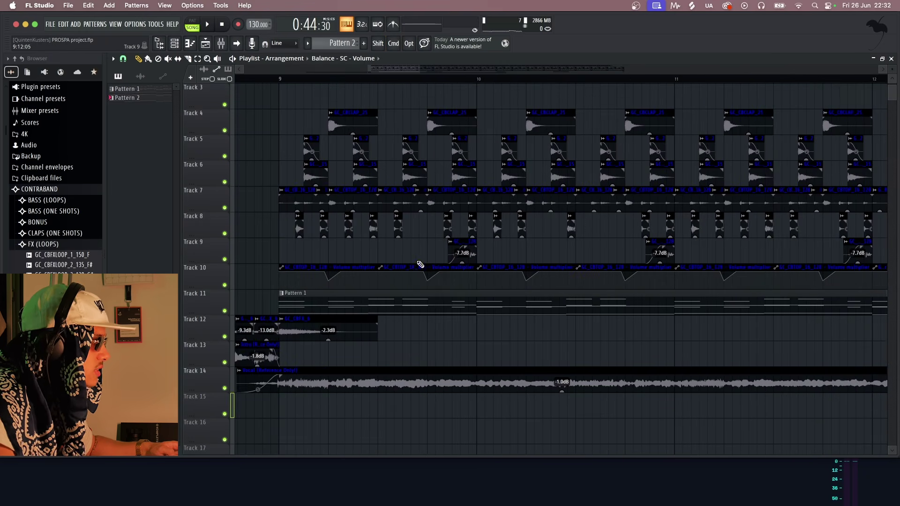
Select Pattern 1 and show its channel rack with note previews in place of the step grid
double_click(387, 303)
left_click(891, 59)
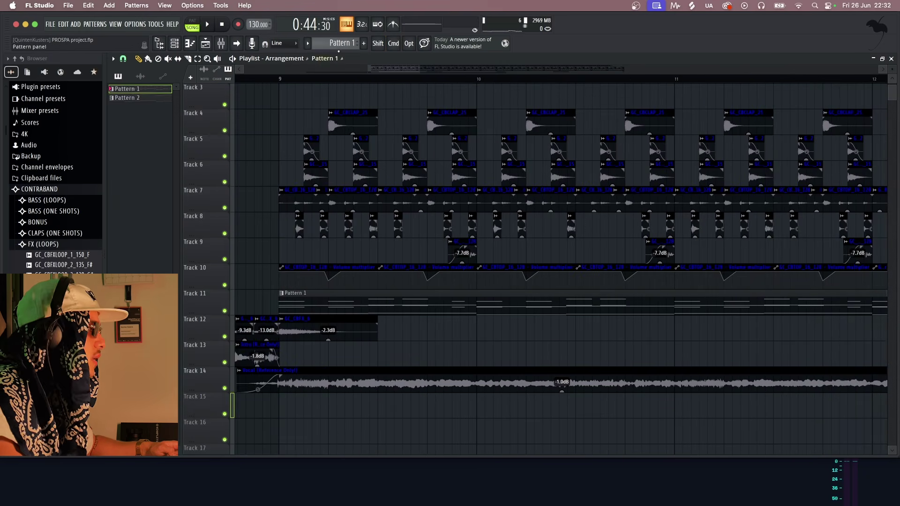
left_click(176, 43)
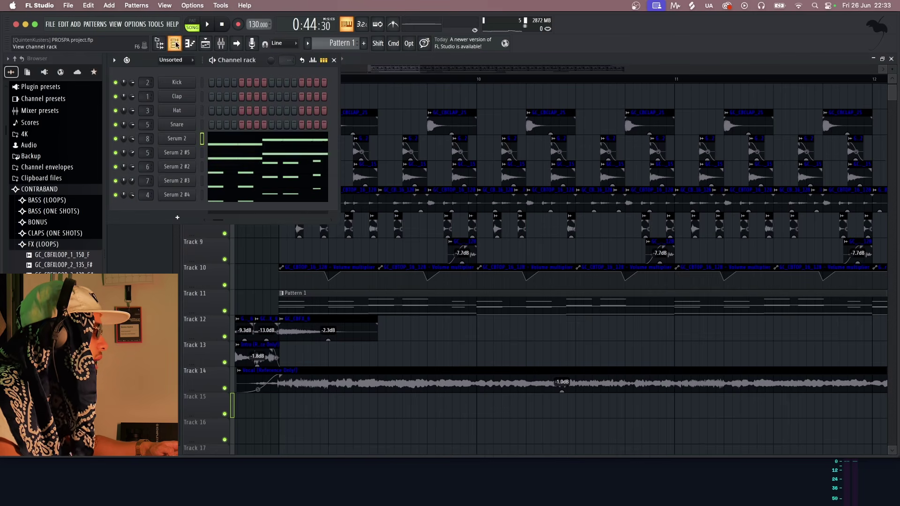
left_click(324, 60)
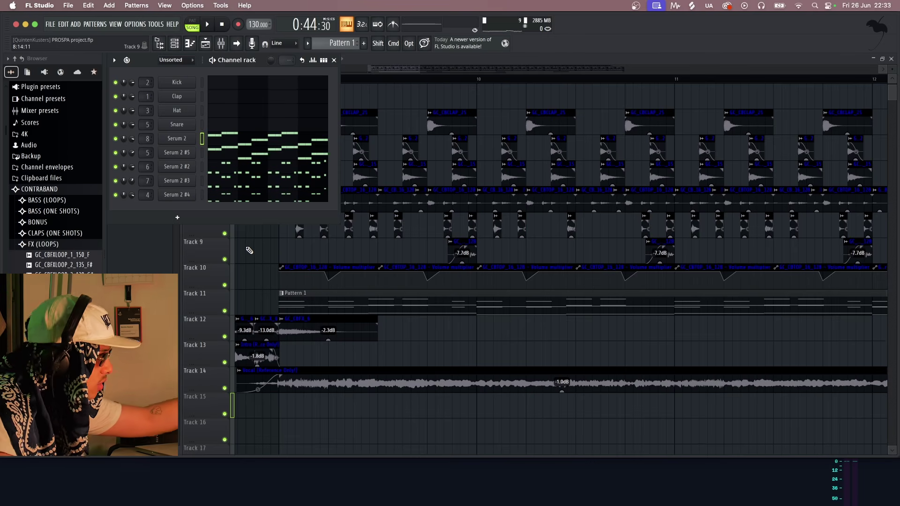
Inspect the oscillator page of the Serum 2 bass instrument and close the plugin window
left_click(177, 138)
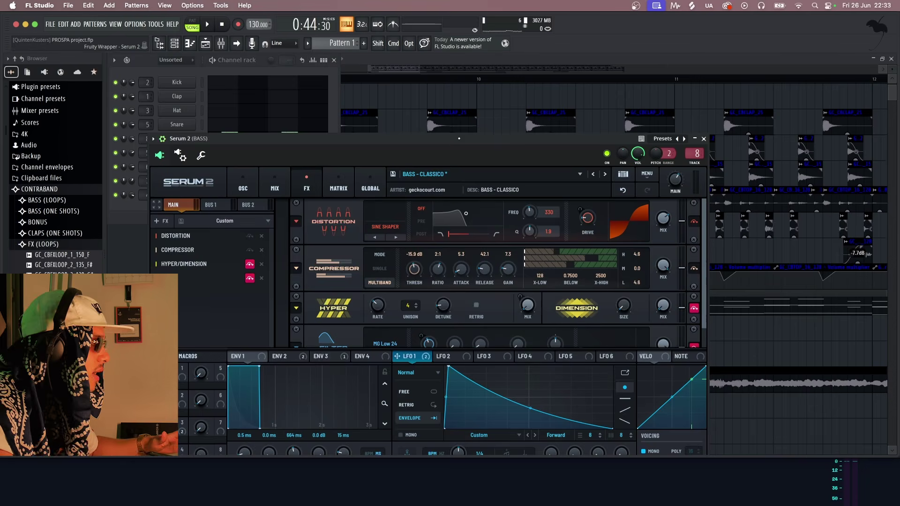
left_click_drag(459, 138, 469, 105)
left_click(253, 148)
left_click_drag(337, 104, 381, 78)
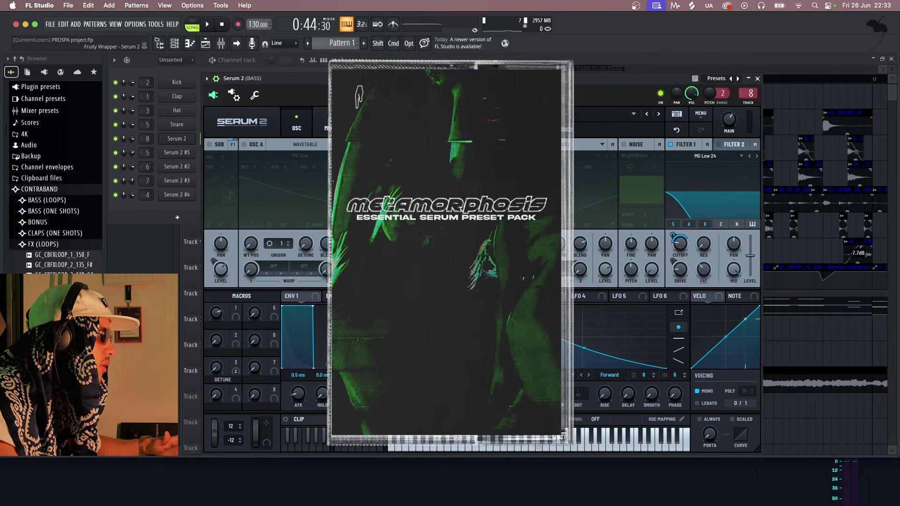
left_click(758, 79)
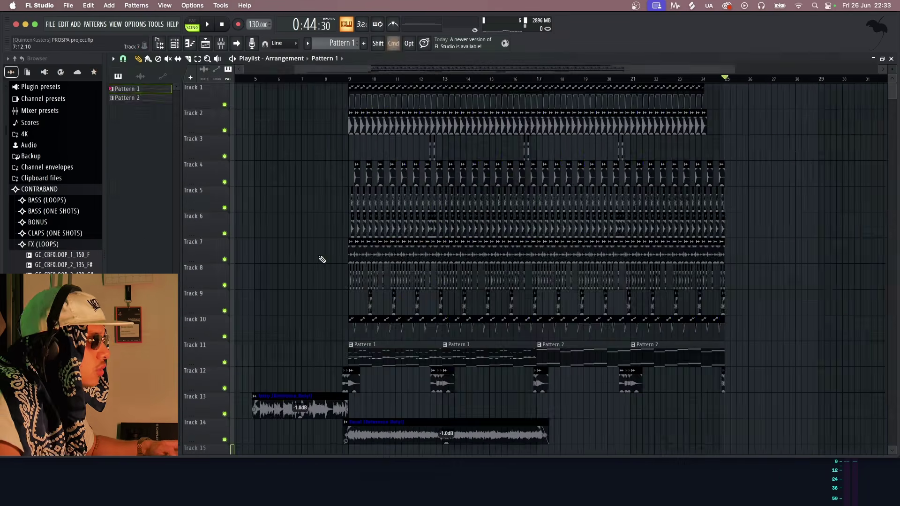
Mute the Intro and Vocal reference clips on tracks 13 and 14
scroll(281, 338, "down", 3)
scroll(258, 346, "up", 1)
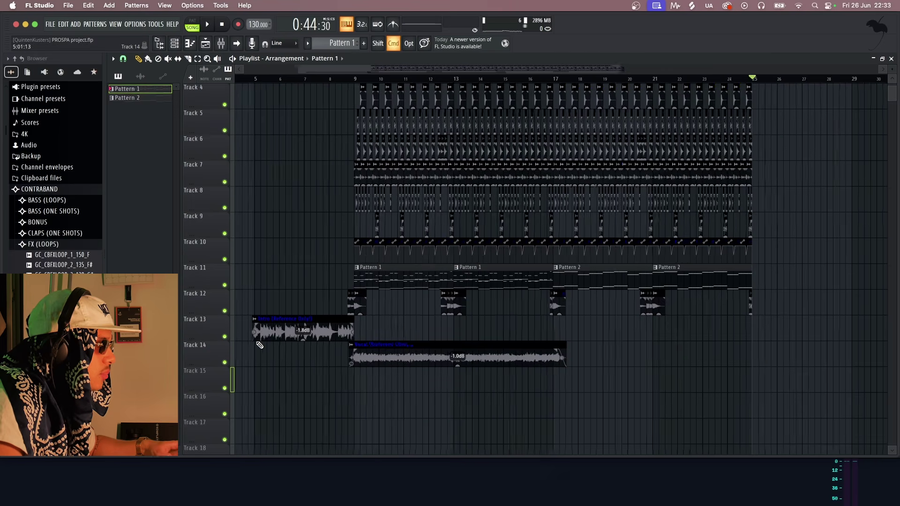
scroll(259, 344, "up", 6)
scroll(387, 341, "down", 5)
scroll(499, 339, "up", 3)
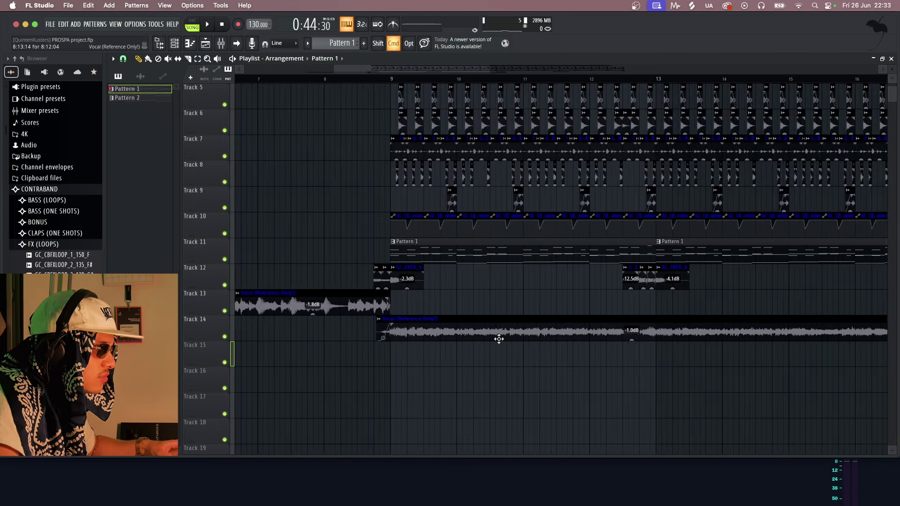
scroll(428, 323, "up", 4)
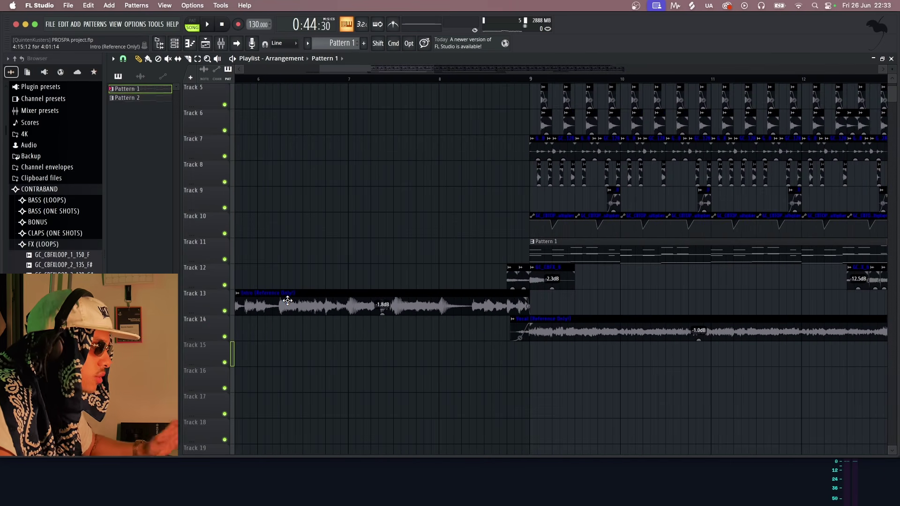
scroll(288, 301, "down", 3)
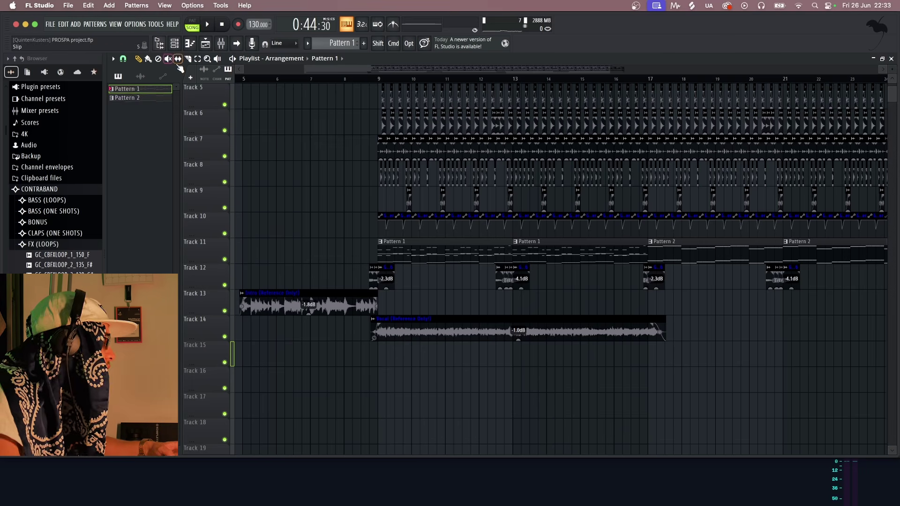
left_click_drag(335, 308, 423, 341)
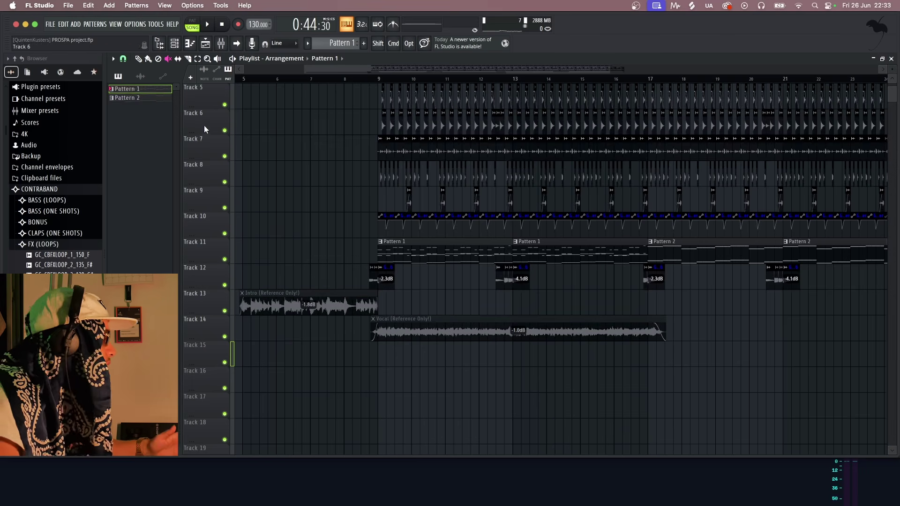
Select the GC_CBCLAP_25 clap clip on track 4
scroll(417, 244, "up", 3)
scroll(404, 231, "up", 5)
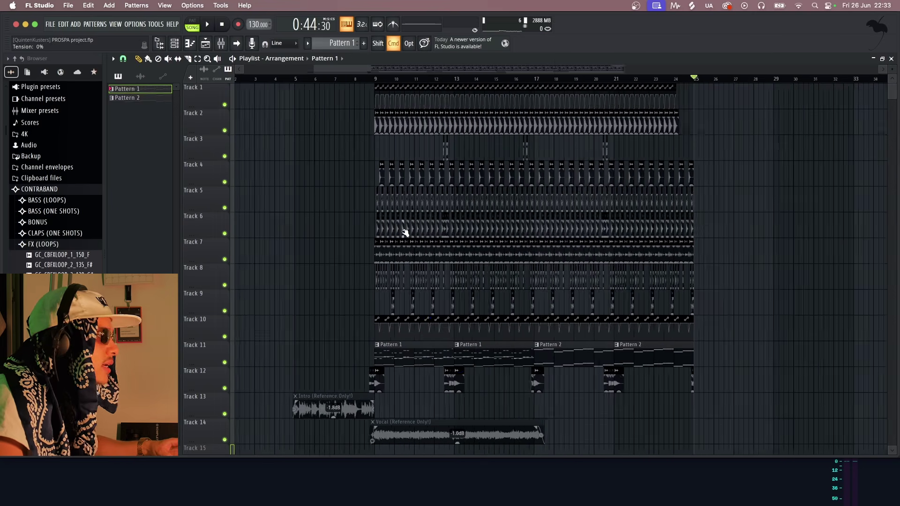
scroll(402, 390, "up", 1)
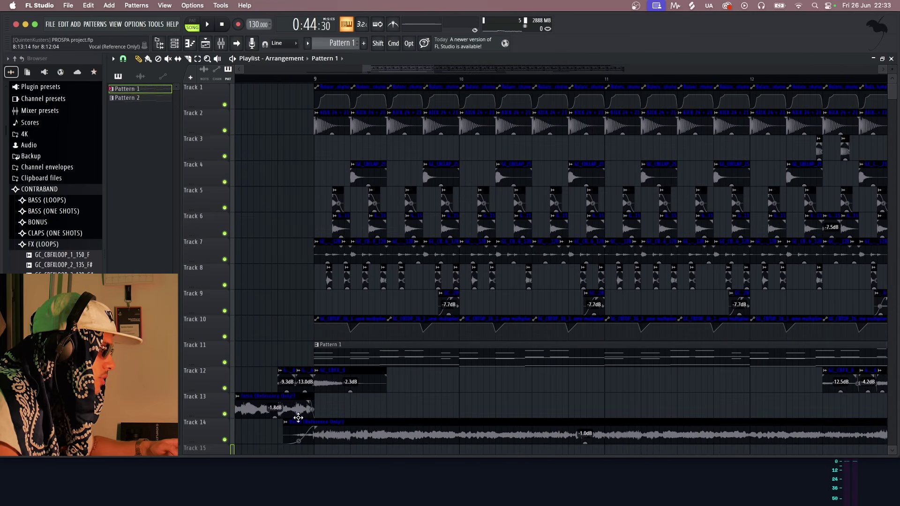
left_click(444, 174)
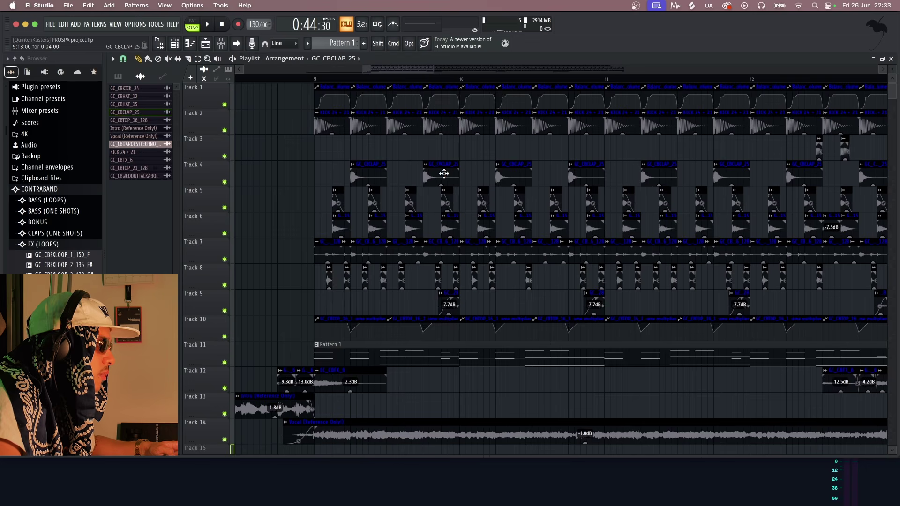
scroll(431, 166, "up", 2)
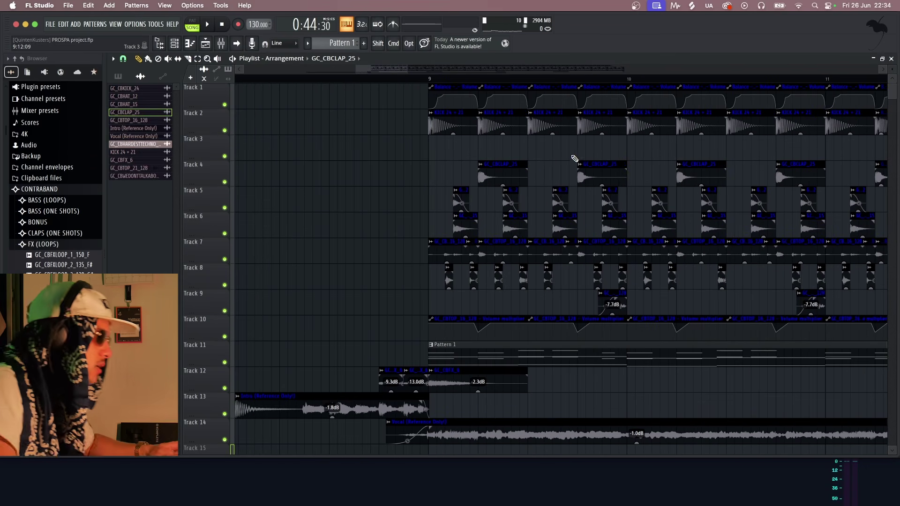
Solo the kick on track 2, play it from bar 9 and stop playback
scroll(574, 159, "down", 5)
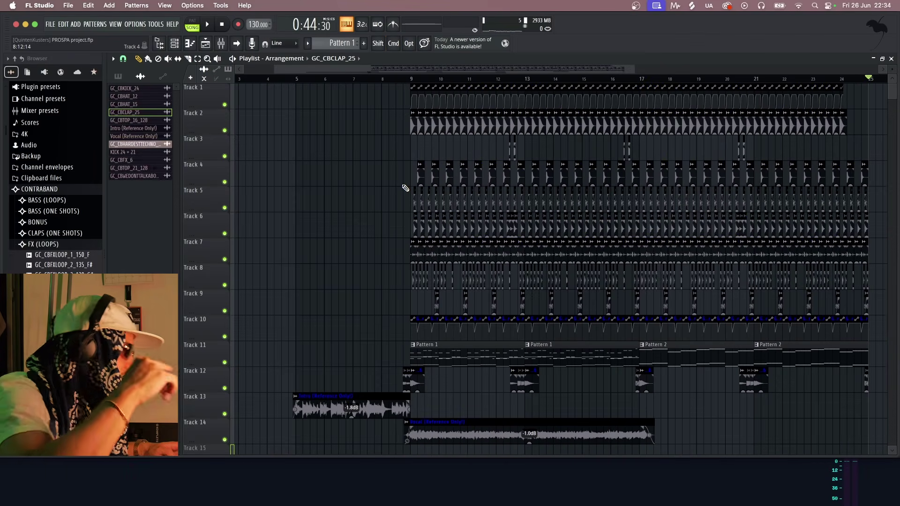
scroll(394, 178, "up", 5)
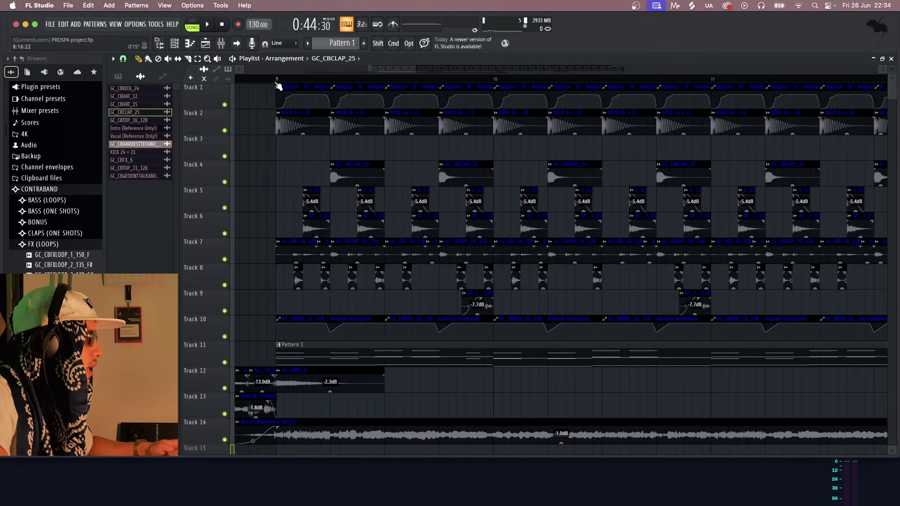
right_click(225, 130)
scroll(306, 140, "down", 3)
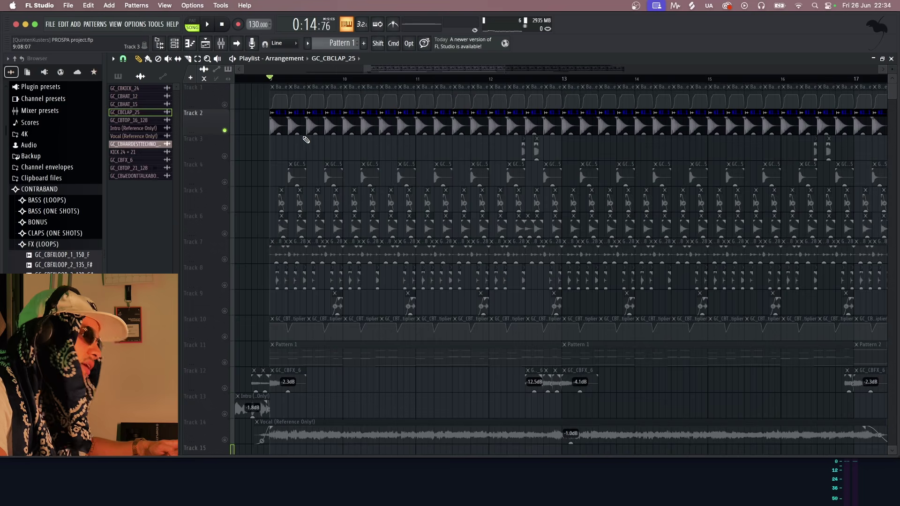
key("space")
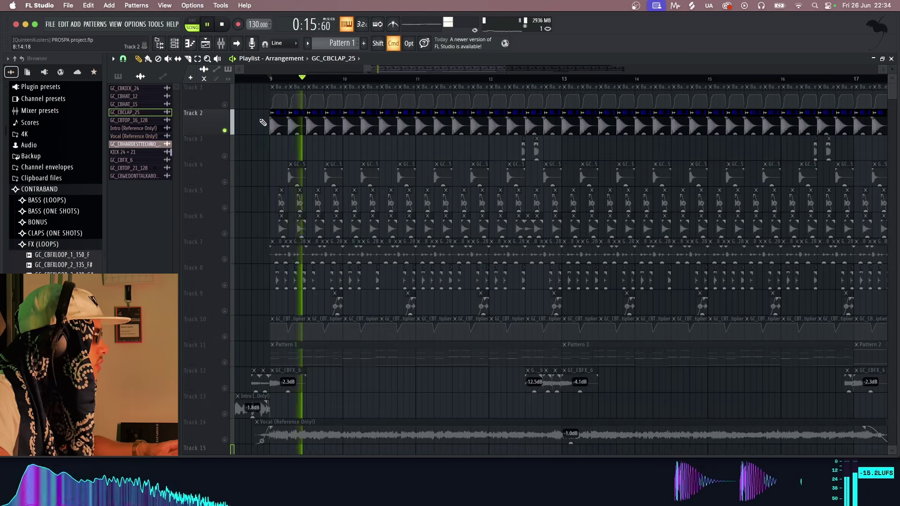
scroll(293, 132, "up", 4)
key("space")
scroll(287, 131, "up", 2)
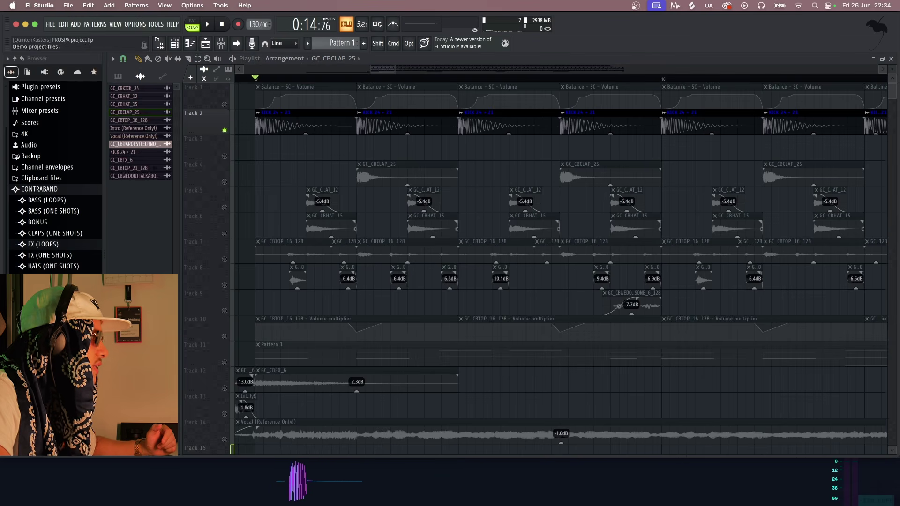
Collapse the CONTRABAND folder and expand the KICKS (ONE SHOTS) folder inside CONTRABAND v2 (may 2026)
left_click(52, 190)
left_click(65, 220)
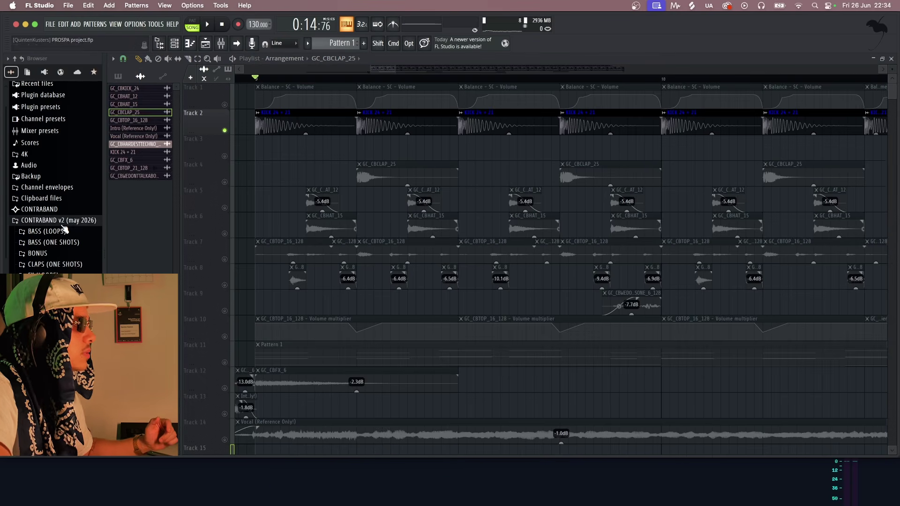
scroll(260, 264, "down", 2)
scroll(260, 264, "up", 2)
scroll(72, 256, "down", 2)
scroll(72, 256, "up", 2)
scroll(56, 188, "down", 6)
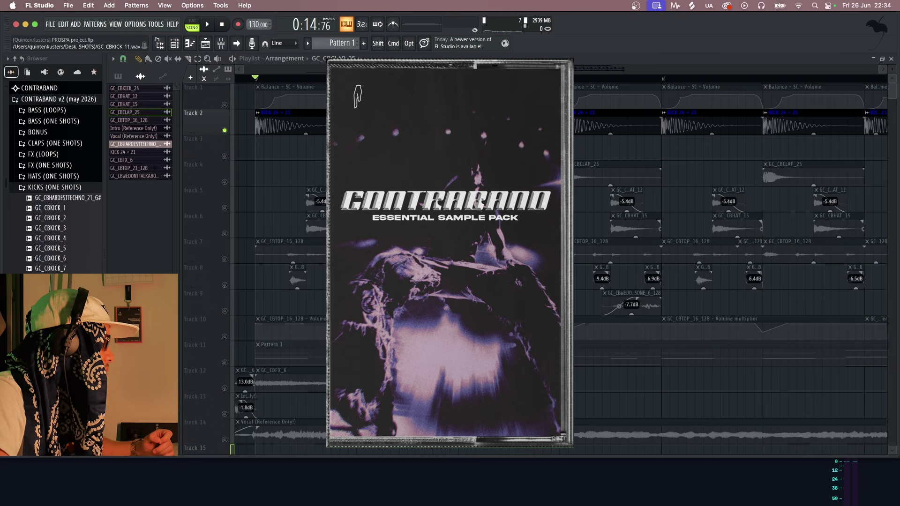
scroll(82, 249, "down", 4)
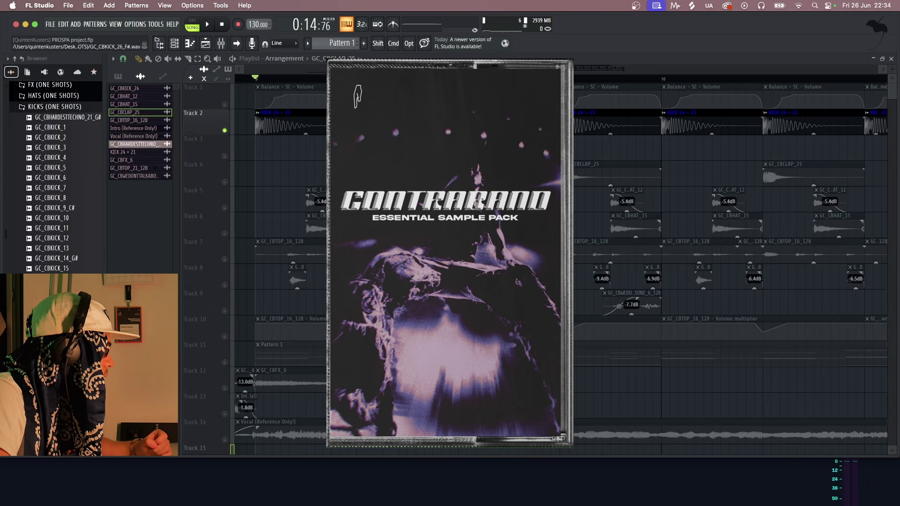
scroll(57, 188, "down", 1)
Audition the kick samples GC_CBKICK_24 and GC_CBHARDESTTECHNO_21_G#
left_click(78, 338)
left_click(77, 338)
left_click(77, 339)
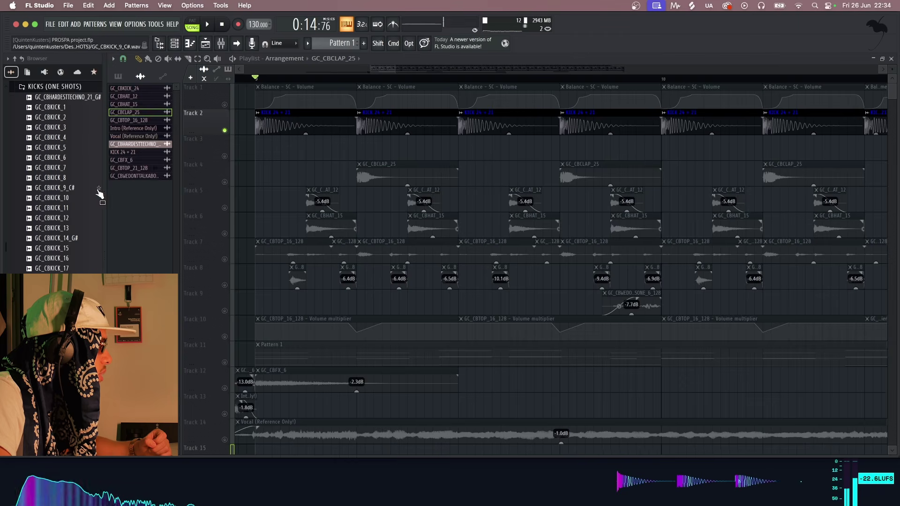
scroll(96, 178, "up", 1)
left_click(87, 118)
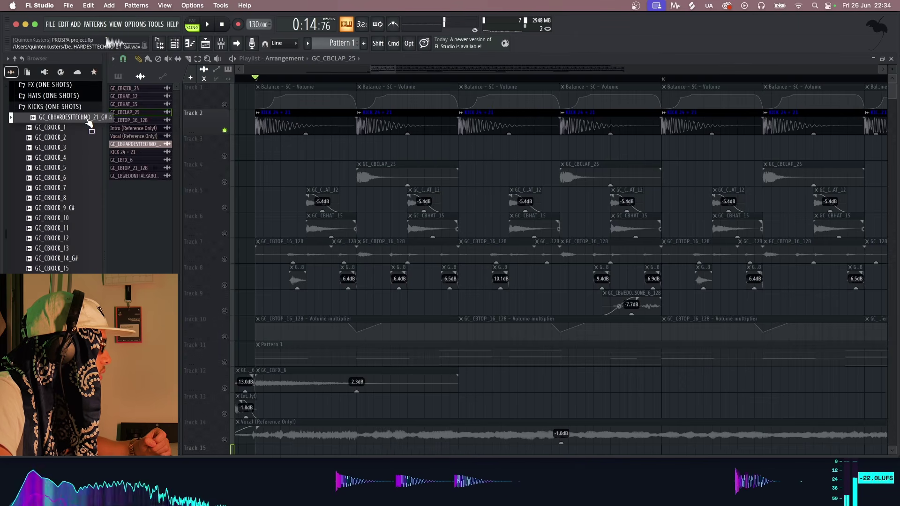
scroll(263, 147, "up", 2)
double_click(91, 120)
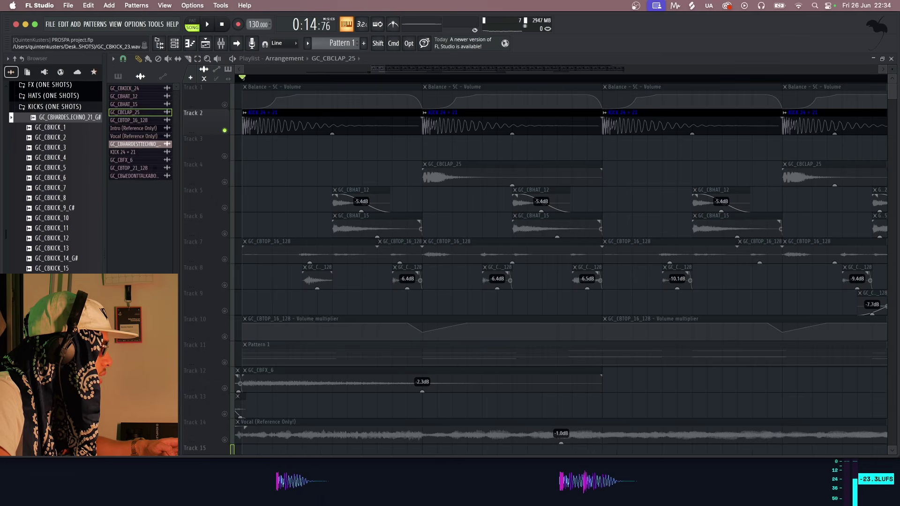
scroll(53, 344, "down", 1)
left_click(52, 339)
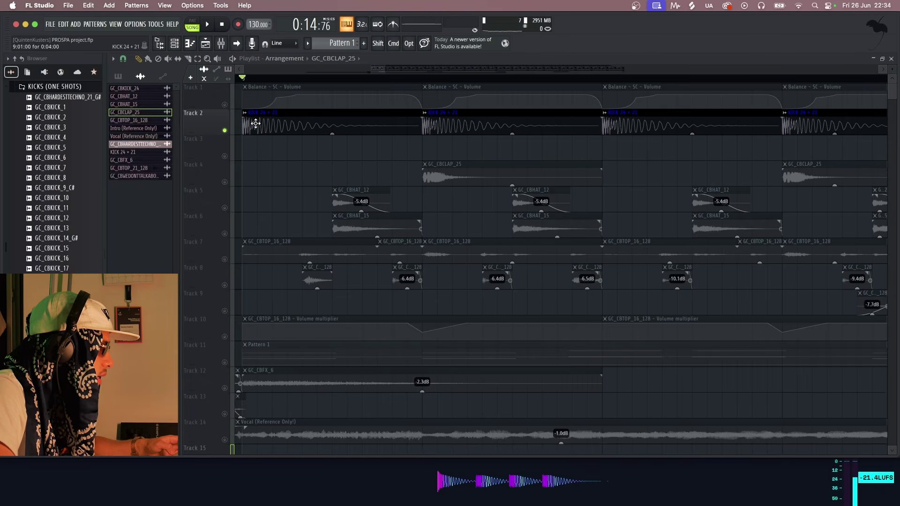
Enable tracks 3 and 4 alongside the soloed kick so the clap is included
scroll(279, 163, "down", 2)
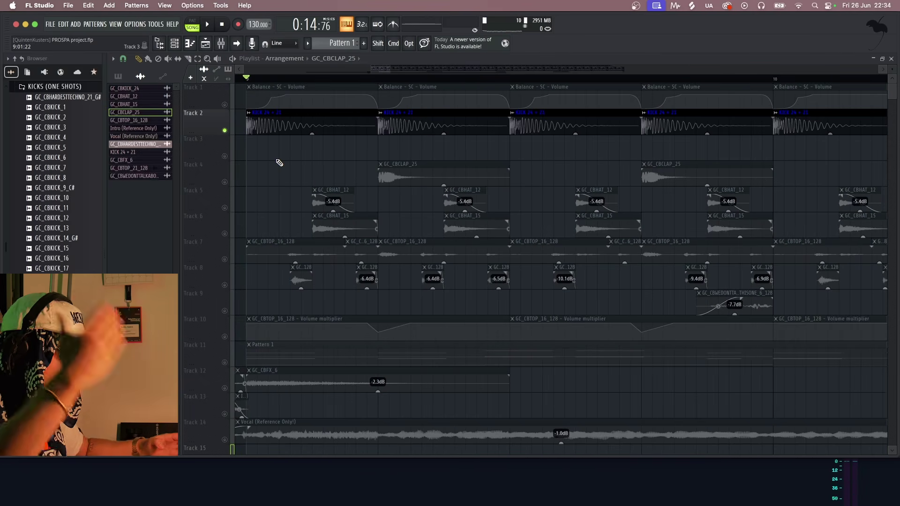
scroll(279, 163, "down", 2)
left_click(225, 156)
left_click(224, 182)
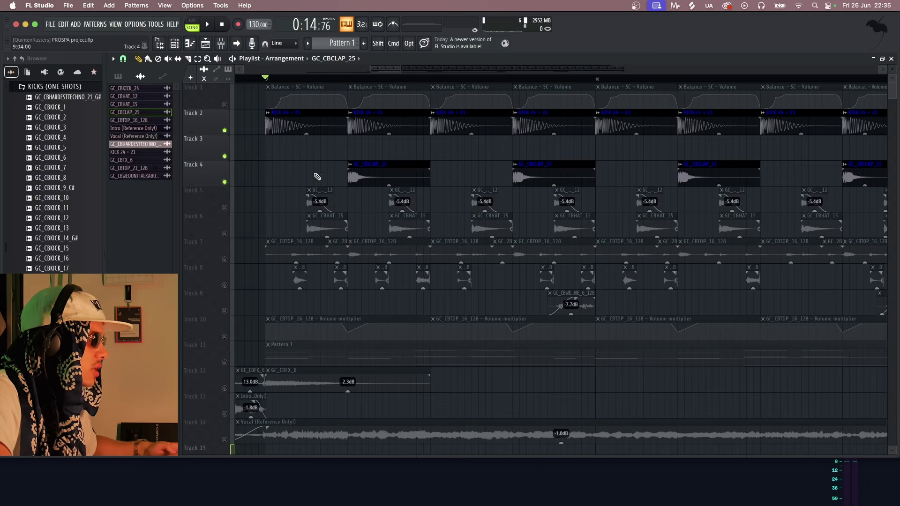
Collapse the KICKS (ONE SHOTS) folder and its parent folder CONTRABAND v2 (may 2026) in the browser
scroll(66, 176, "up", 6)
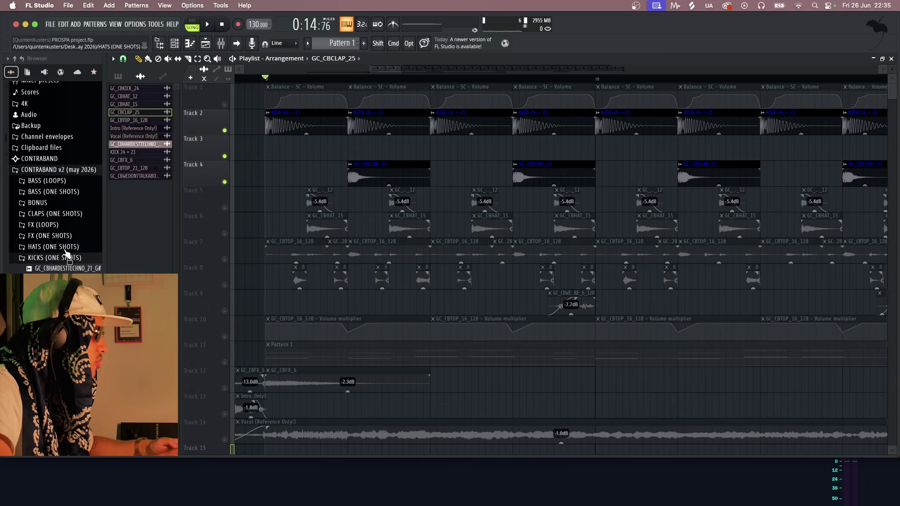
scroll(71, 253, "down", 5)
left_click(69, 86)
scroll(59, 188, "down", 1)
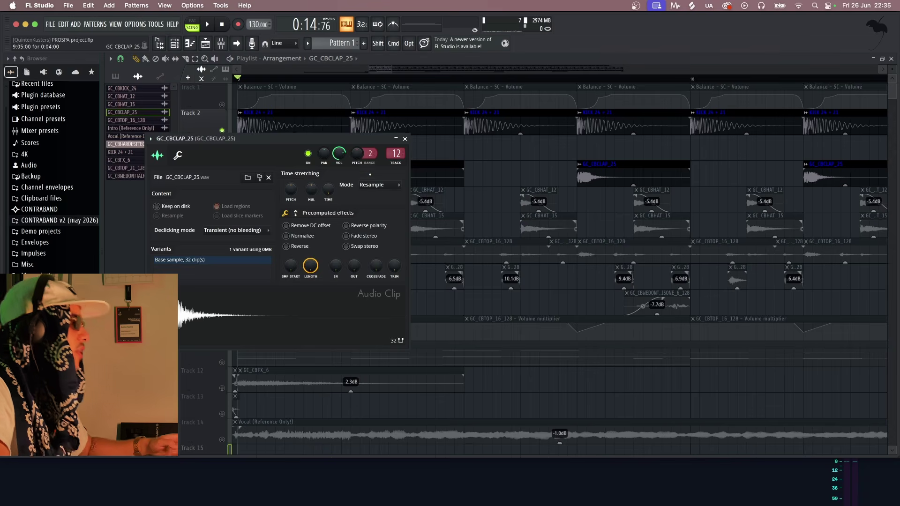
Open the GC_CBCLAP_25 sample settings, move them clear of the sample browser, and play the kick and clap from bar 9
left_click_drag(348, 144, 570, 188)
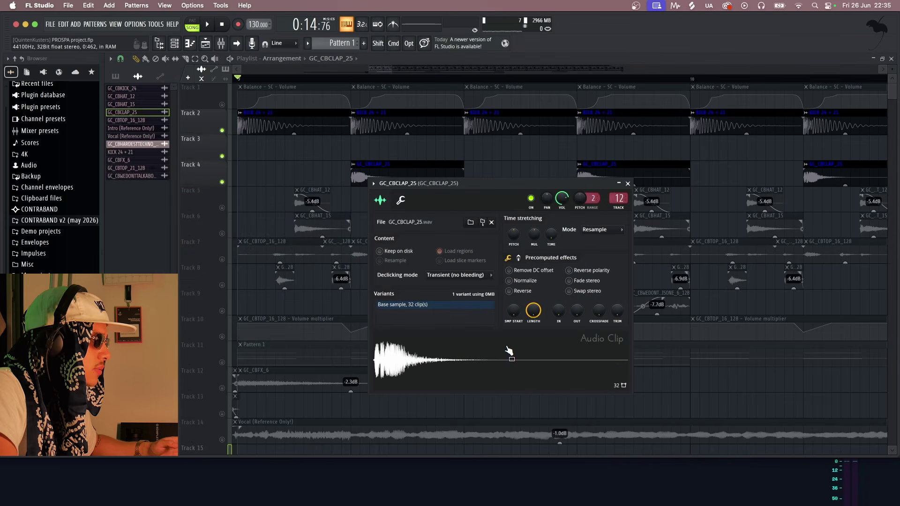
key("space")
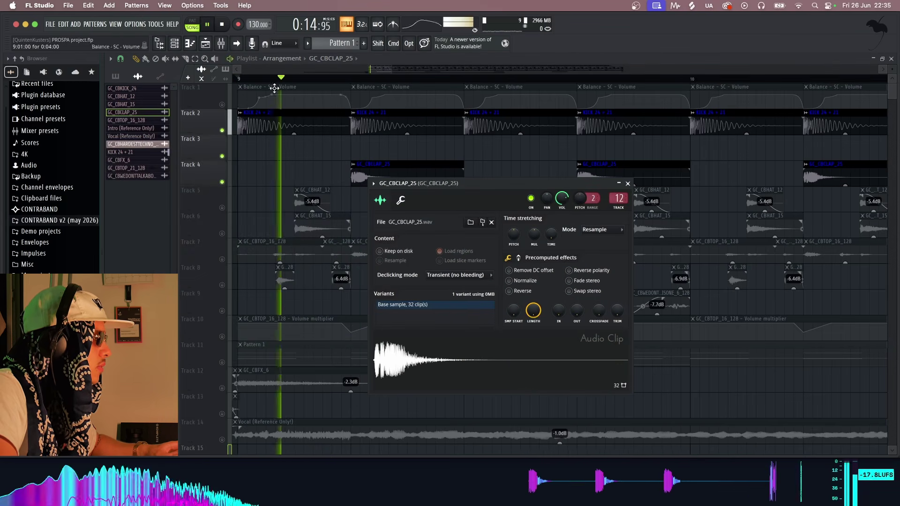
key("space")
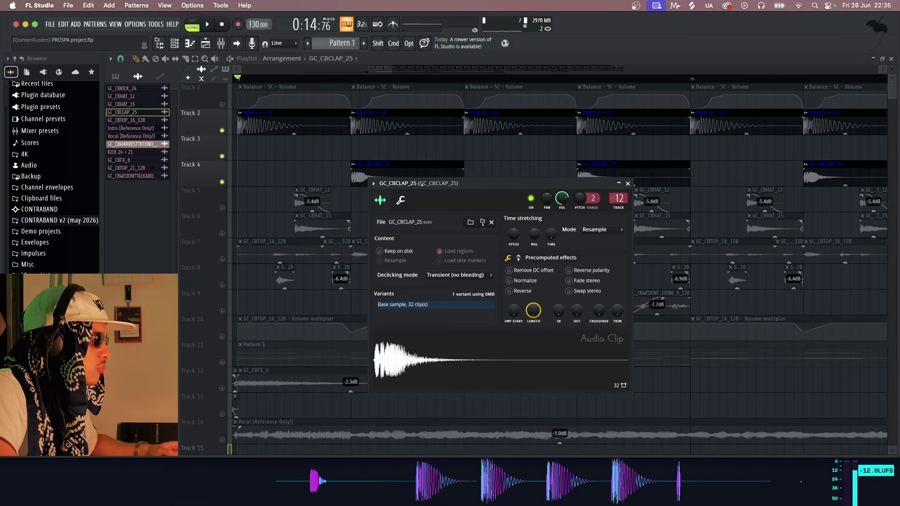
Expand CONTRABAND v2 (may 2026) to list the CLAPS (ONE SHOTS) samples and close the GC_CBCLAP_25 settings
left_click(59, 220)
left_click(54, 264)
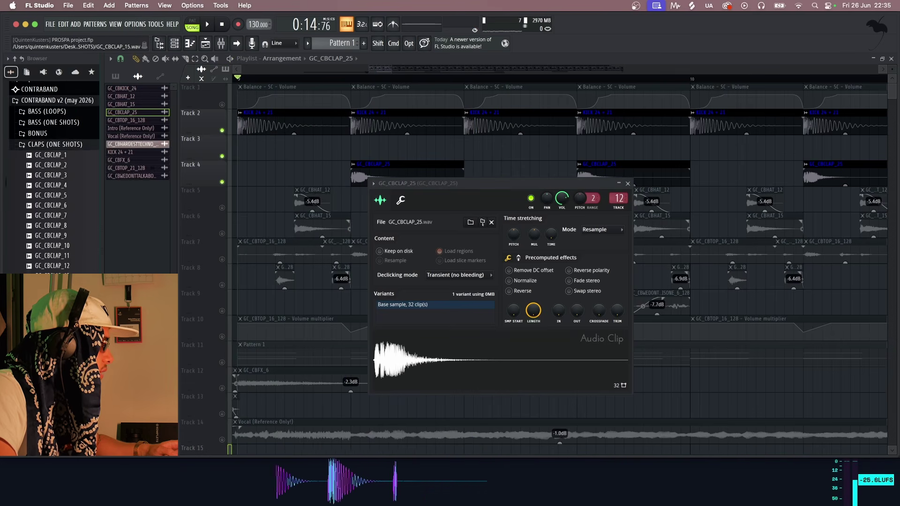
left_click(628, 184)
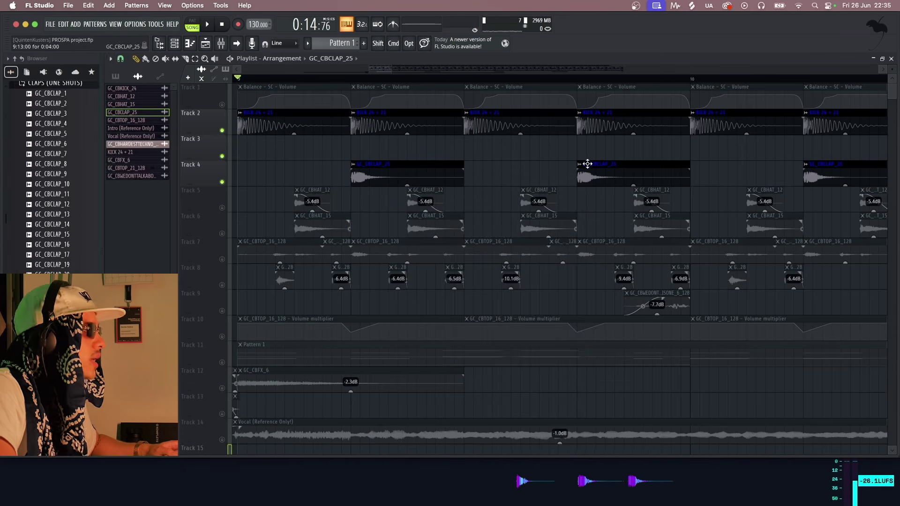
Open the Fruity Convolver on the GC_CBCLAP_25 mixer track and audition the clap while moving the second impulse envelope point
left_click(221, 43)
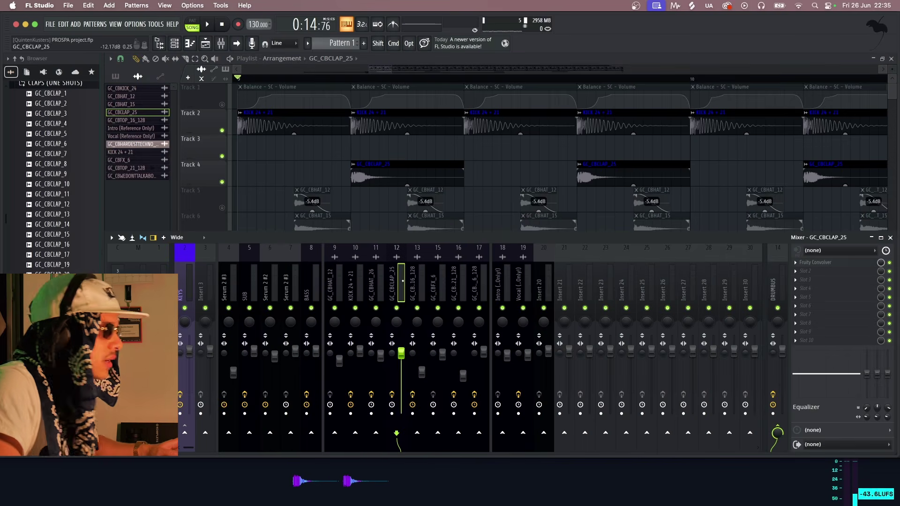
left_click(821, 263)
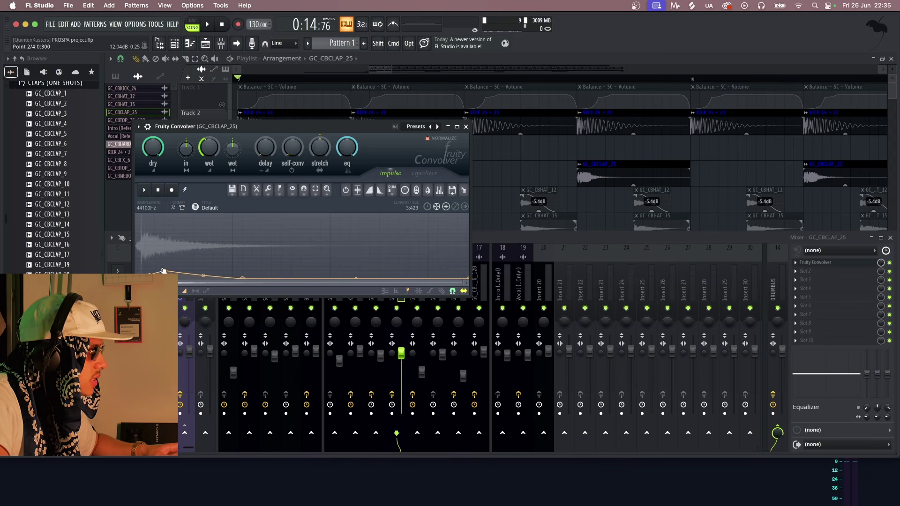
key("space")
left_click_drag(140, 270, 165, 271)
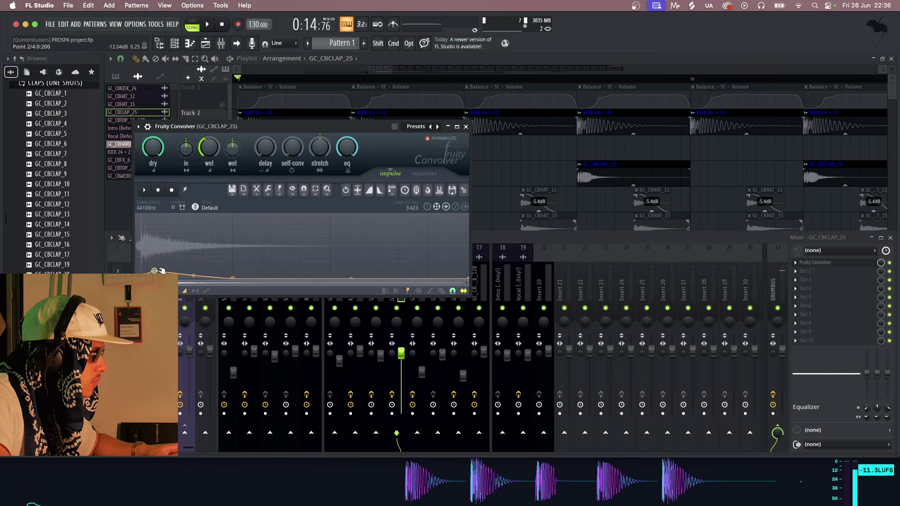
key("space")
key("space")
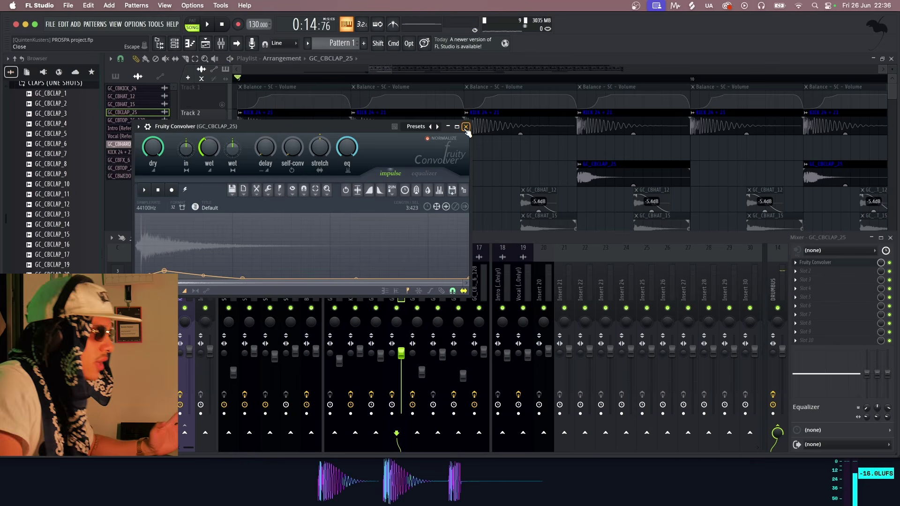
left_click(465, 127)
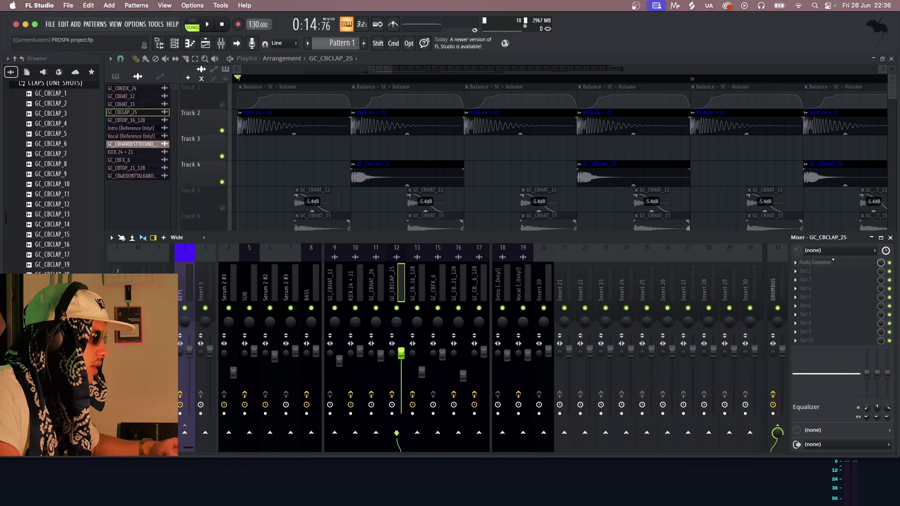
Inspect the effect slots of the mixer tracks from the hats across to KEYS, then close the mixer
scroll(302, 290, "right", 4)
scroll(303, 290, "left", 4)
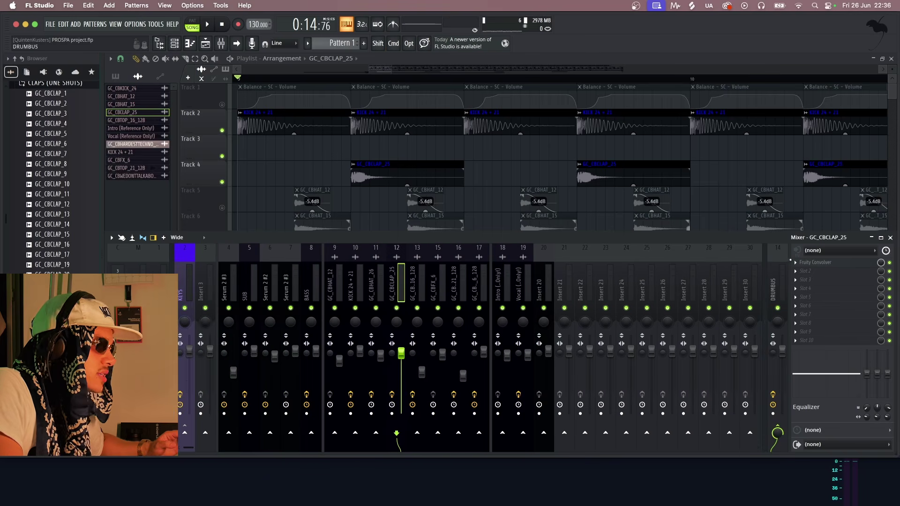
left_click(379, 273)
key("Left")
key("Left")
key("Left")
key("Left")
key("Left")
key("Left")
key("Left")
key("Left")
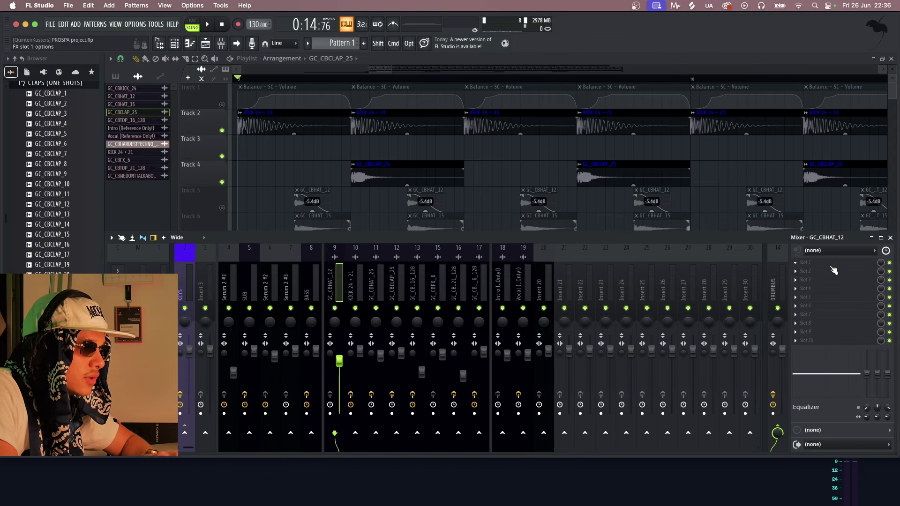
key("Left")
key("Left")
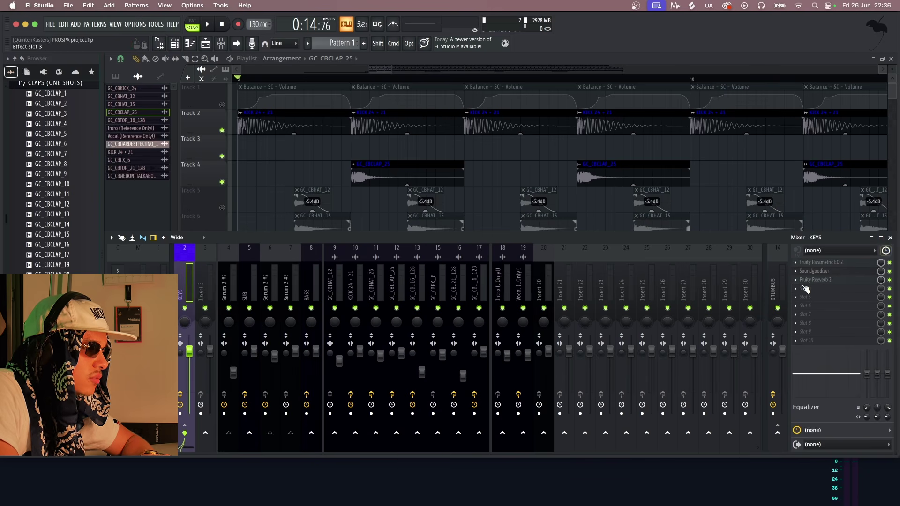
left_click(890, 239)
Solo the GC_CBHAT_12 hats on track 5, play them from bar 9 and stop playback
scroll(711, 239, "down", 4, "ctrl")
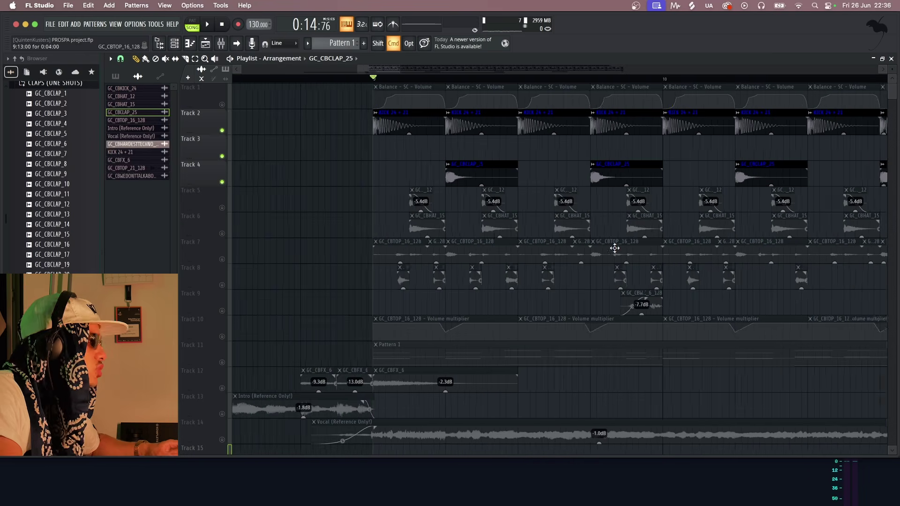
scroll(446, 217, "up", 5)
right_click(222, 208)
scroll(320, 201, "down", 4)
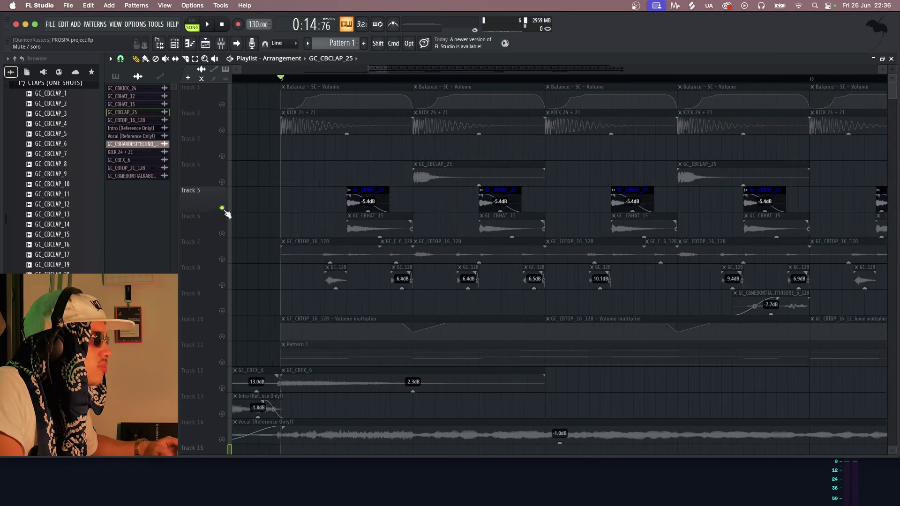
key("space")
scroll(358, 221, "down", 2, "ctrl")
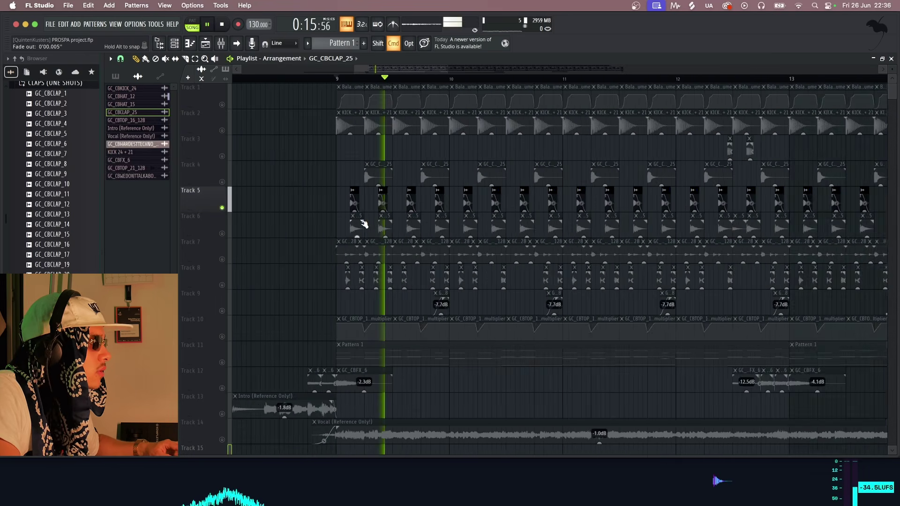
key("space")
View the sample settings of the first GC_CBHAT_12 clip on track 5 and close them
scroll(349, 219, "up", 4)
double_click(315, 191)
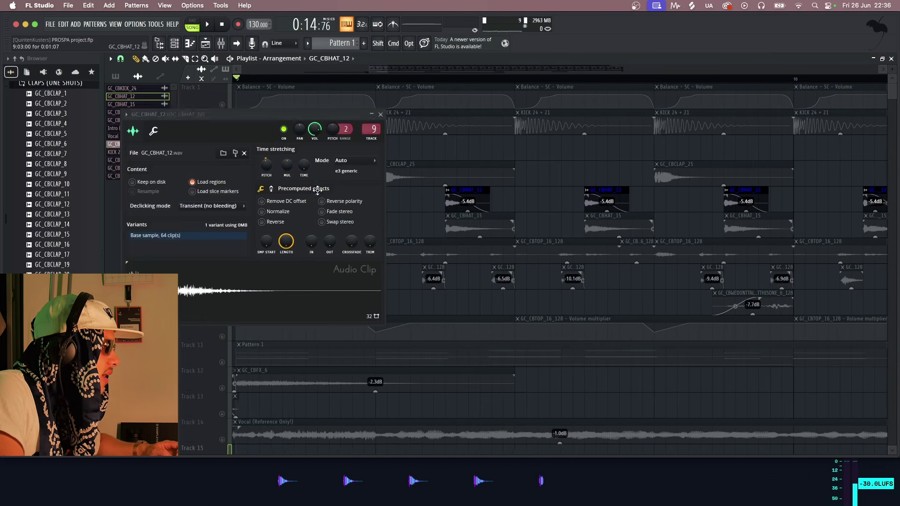
left_click(381, 115)
Solo the GC_CBHAT_15 hats on track 6, play them from bar 9 and stop playback
right_click(222, 234)
scroll(315, 249, "down", 4)
scroll(316, 246, "up", 4)
scroll(317, 242, "down", 2)
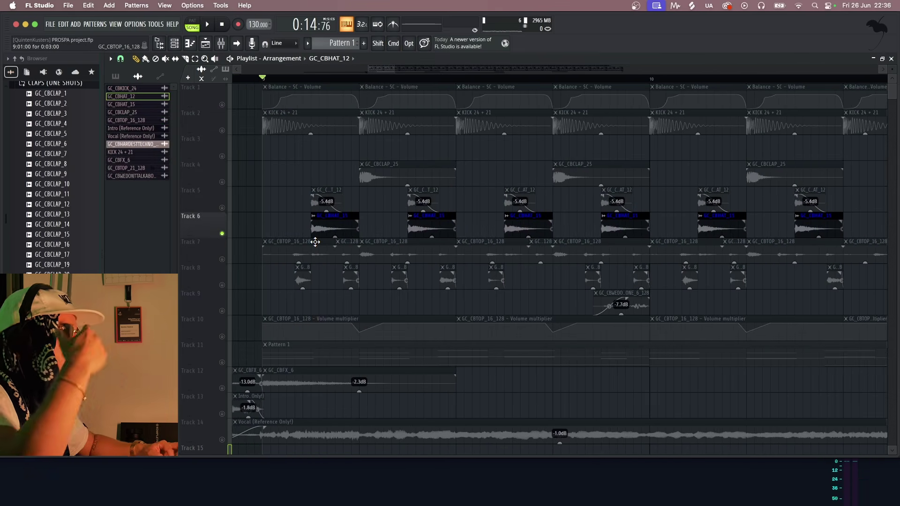
key("space")
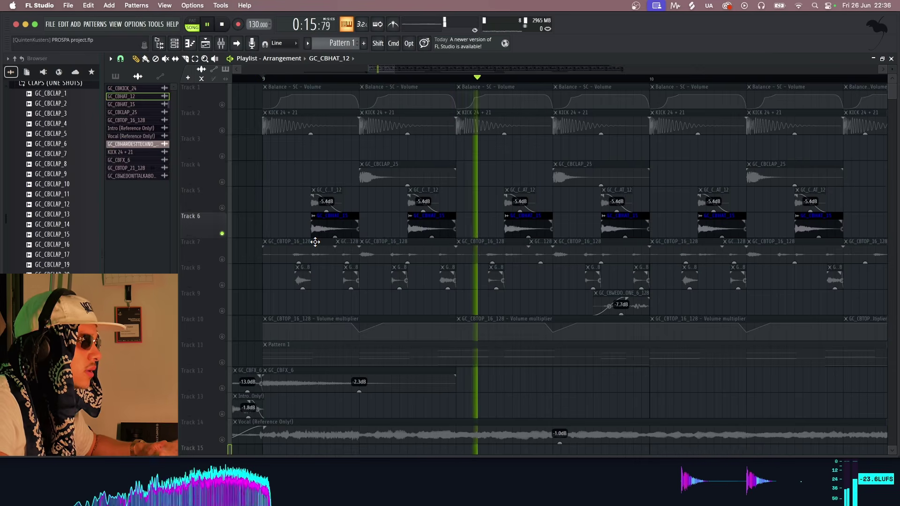
key("space")
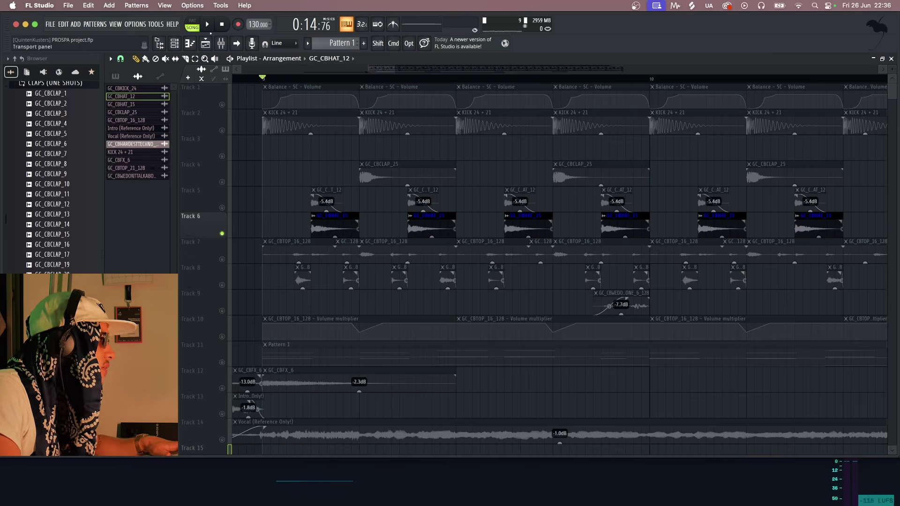
Show the Fruity Convolver on the GC_CBHAT_26 mixer track and close the plugin
key("F9")
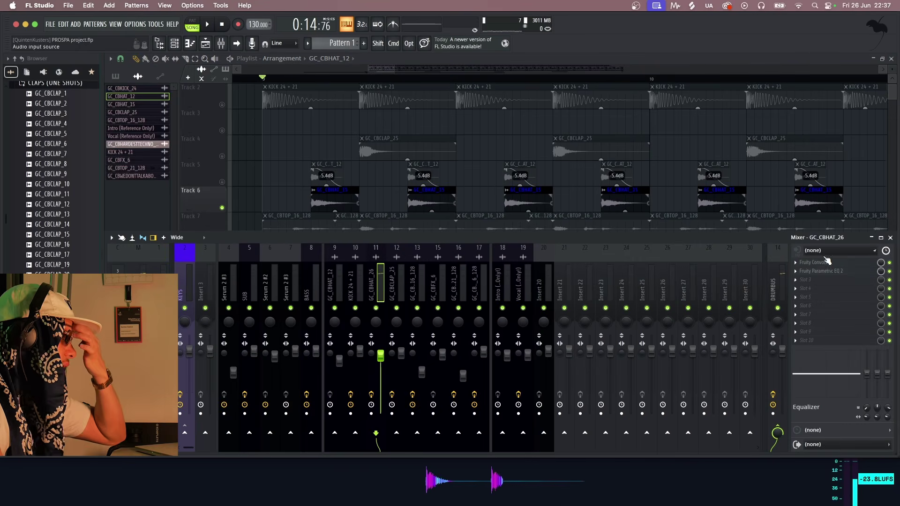
left_click(827, 261)
left_click(442, 100)
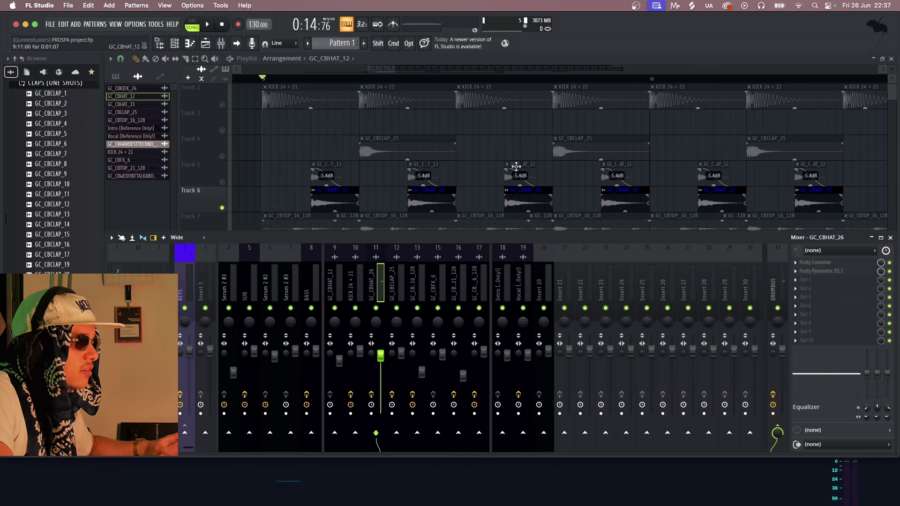
Toggle the Fruity Parametric EQ 2 on the GC_CBHAT_26 mixer track and replay the hats to compare the sound
key("space")
key("space")
left_click(890, 271)
key("space")
key("space")
key("space")
key("space")
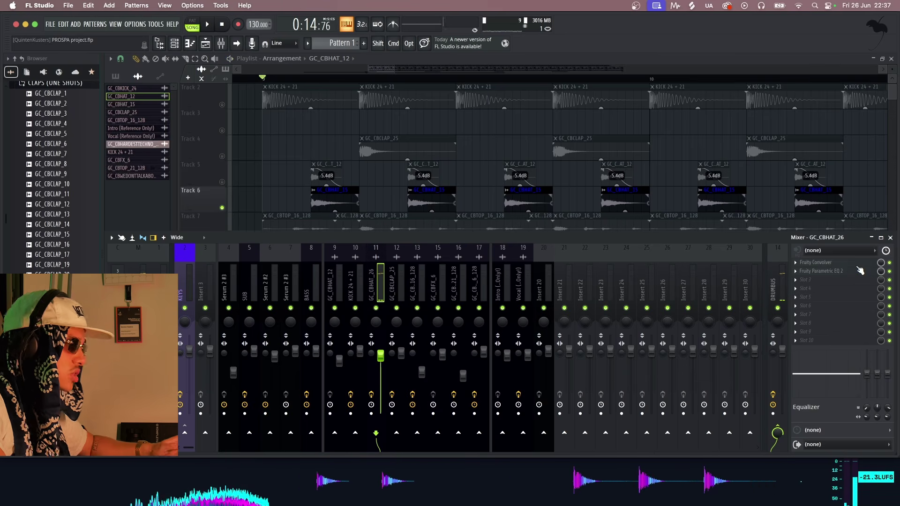
Inspect the Fruity Compressor and Fruity Limiter on the DRUMBUS mixer track, then close the mixer
left_click(779, 291)
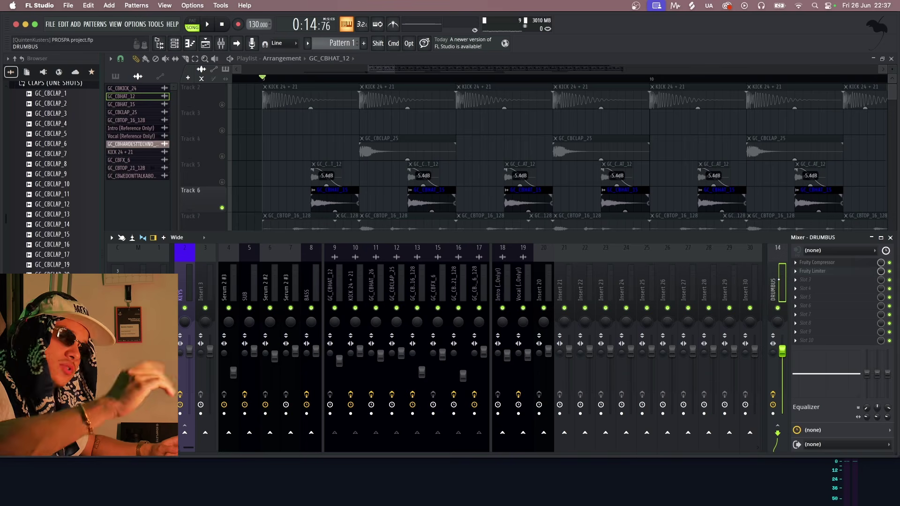
left_click(814, 264)
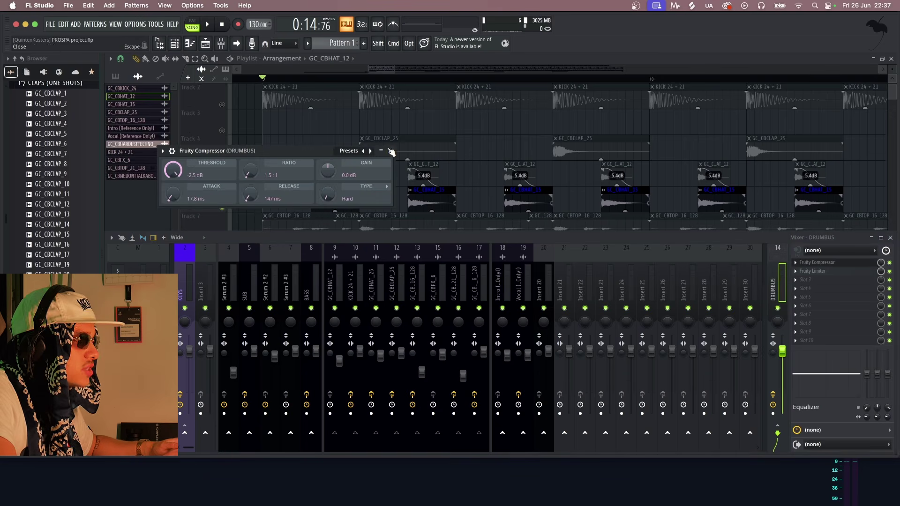
left_click(390, 151)
left_click(843, 274)
left_click(825, 271)
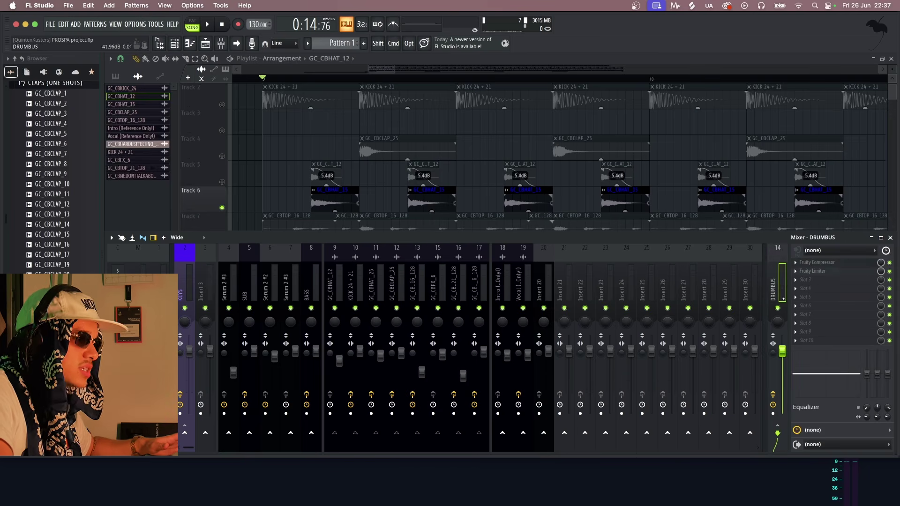
left_click(890, 238)
Enable tracks 2 to 5 alongside track 6 and play the kick, clap and hats together from bar 9
scroll(446, 273, "up", 1)
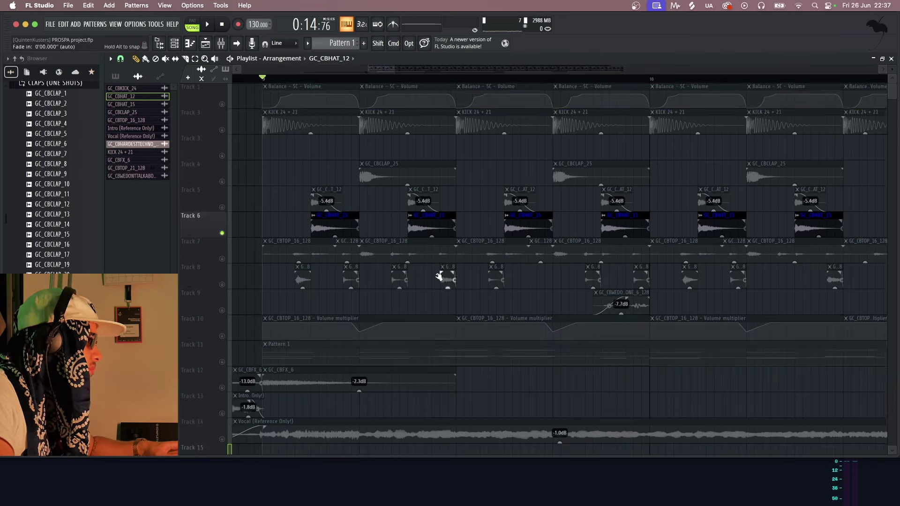
key("space")
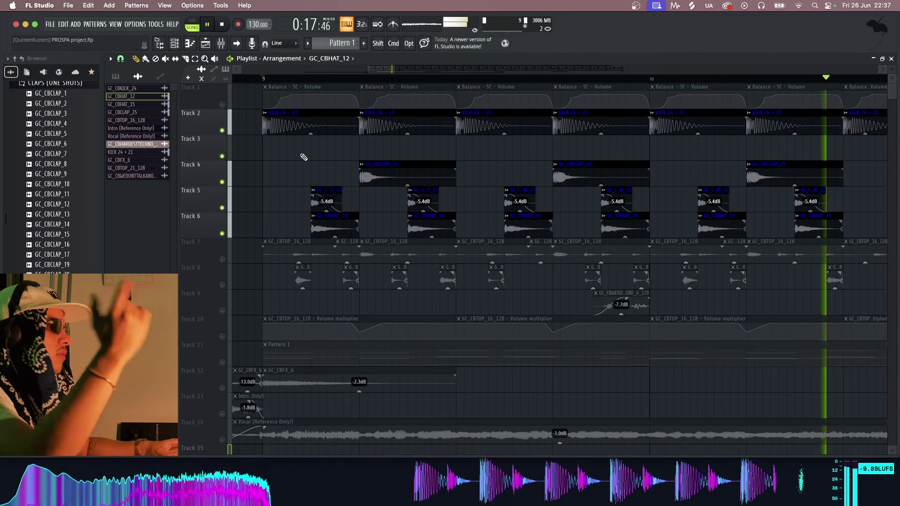
key("space")
Solo the GC_CBTOP_16_128 top loop on track 7 and play it from bar 9
scroll(286, 183, "down", 1)
right_click(223, 234)
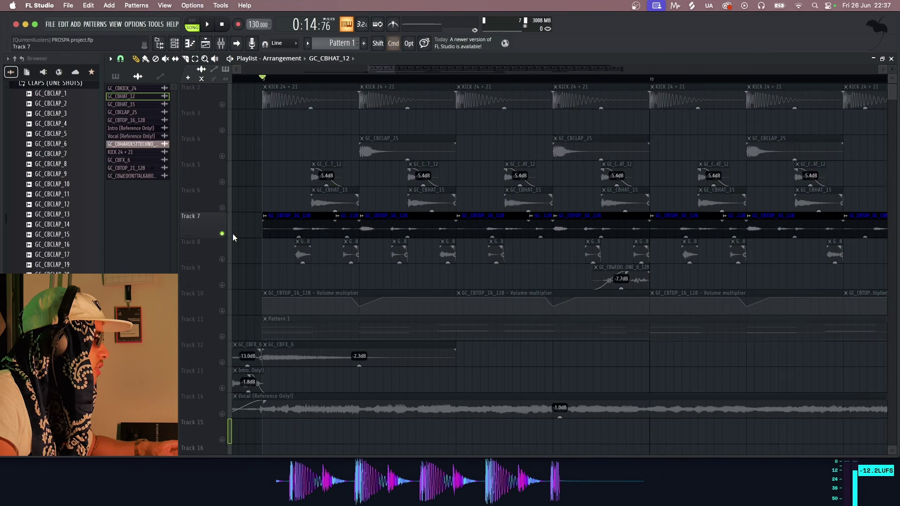
scroll(247, 233, "down", 2)
scroll(263, 233, "up", 1)
key("space")
scroll(329, 256, "down", 3)
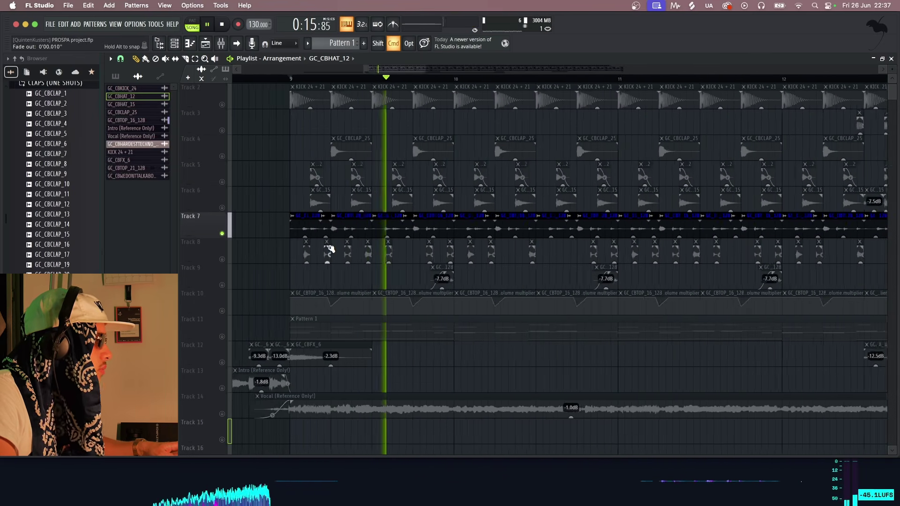
Check the GC_CBTOP_16_128 mixer track during playback, stop and close the mixer, and open the track 7 clip's sample settings
key("space")
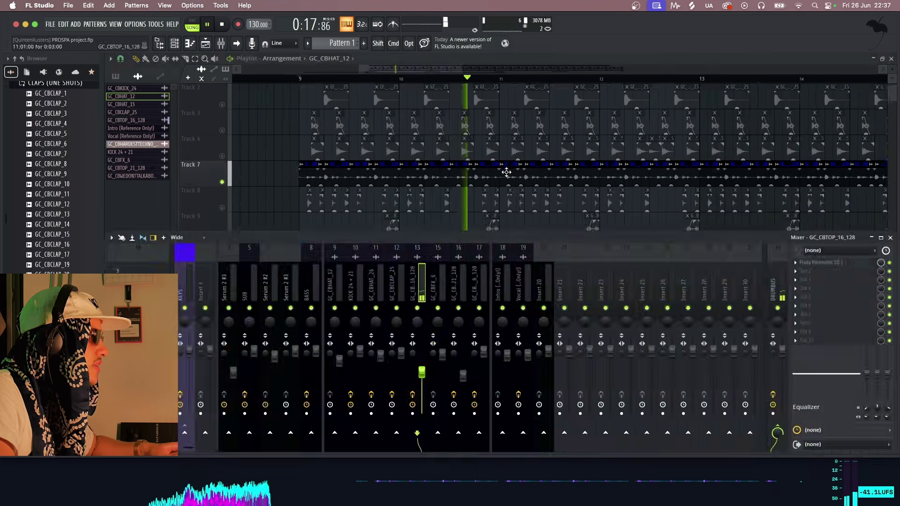
key("space")
scroll(339, 168, "up", 3)
scroll(329, 176, "up", 4)
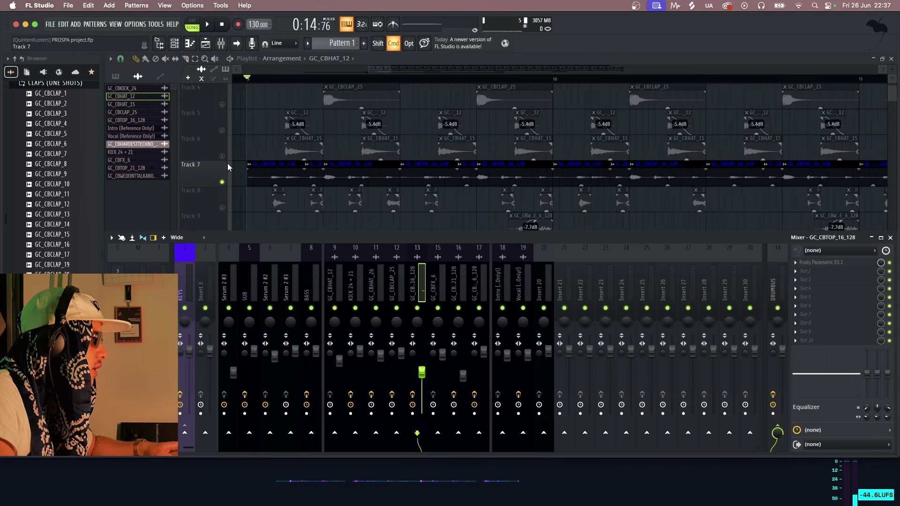
key("F9")
double_click(287, 168)
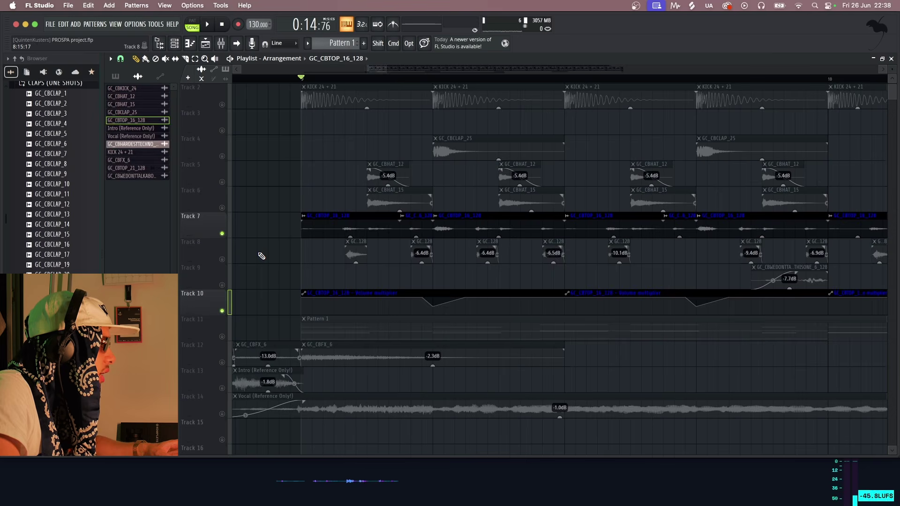
Solo track 8 and check the sample settings of its GC_CBTOP_21_128 clip
right_click(223, 260)
scroll(375, 254, "up", 3)
double_click(373, 254)
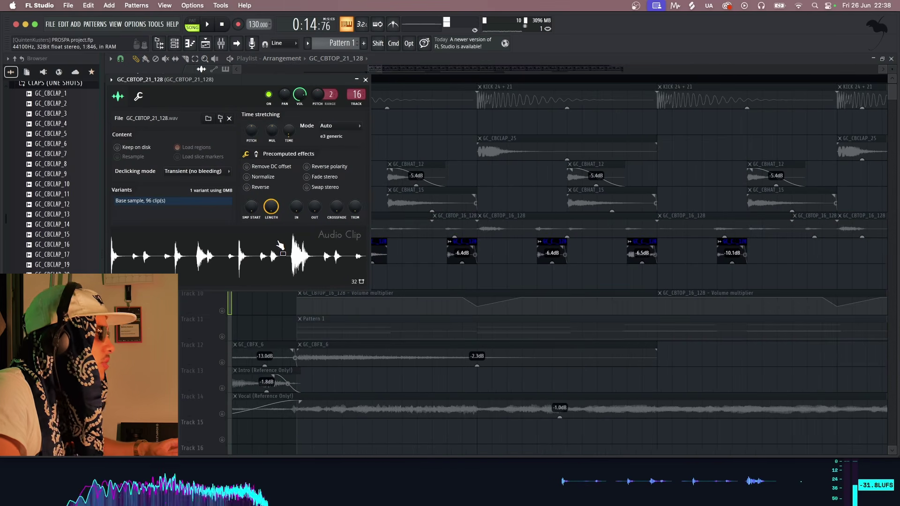
left_click(366, 79)
Play the soloed GC_CBTOP_21_128 chops on track 8 from bar 9 and stop playback
key("space")
scroll(342, 260, "down", 3)
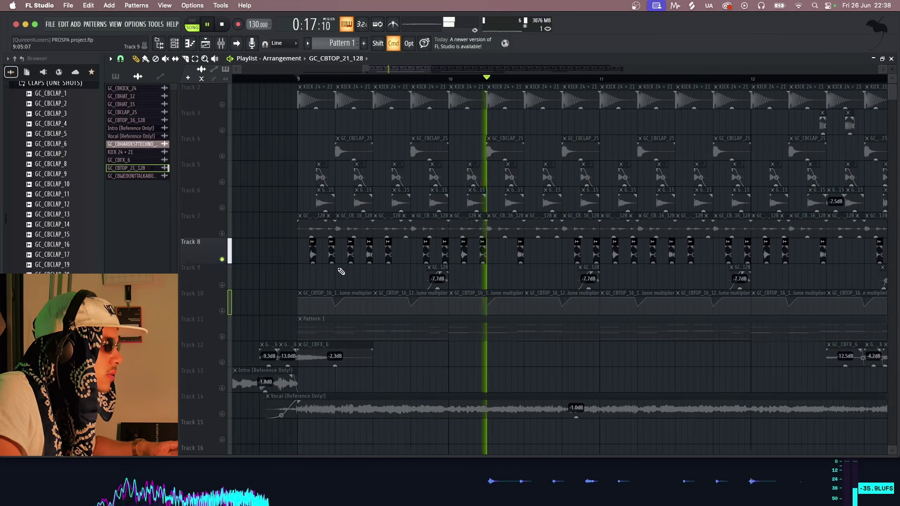
scroll(339, 265, "down", 2)
key("space")
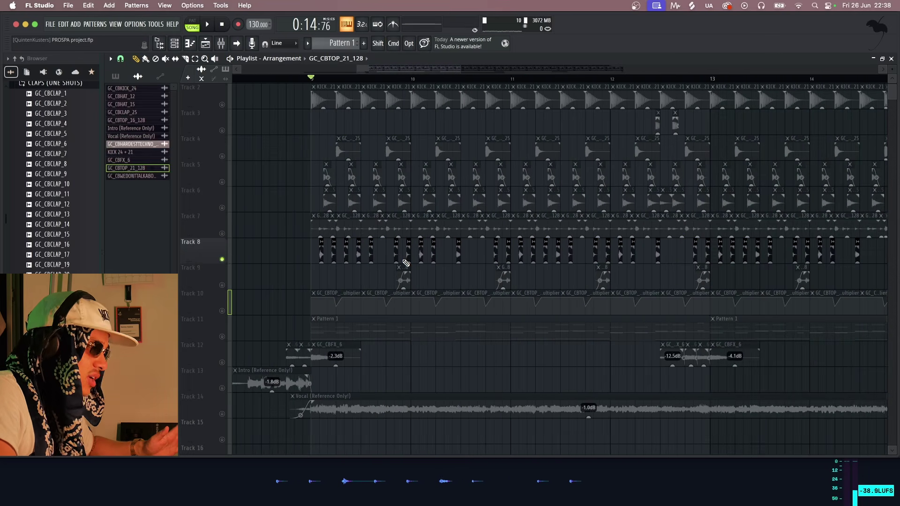
Enable track 7 alongside track 8 and play the two top loops together from bar 9
scroll(347, 252, "up", 2)
left_click(224, 236)
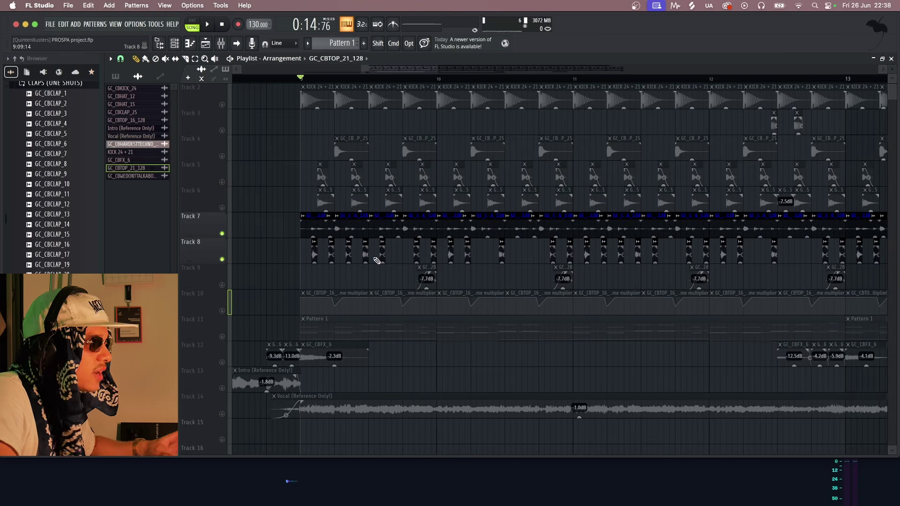
key("space")
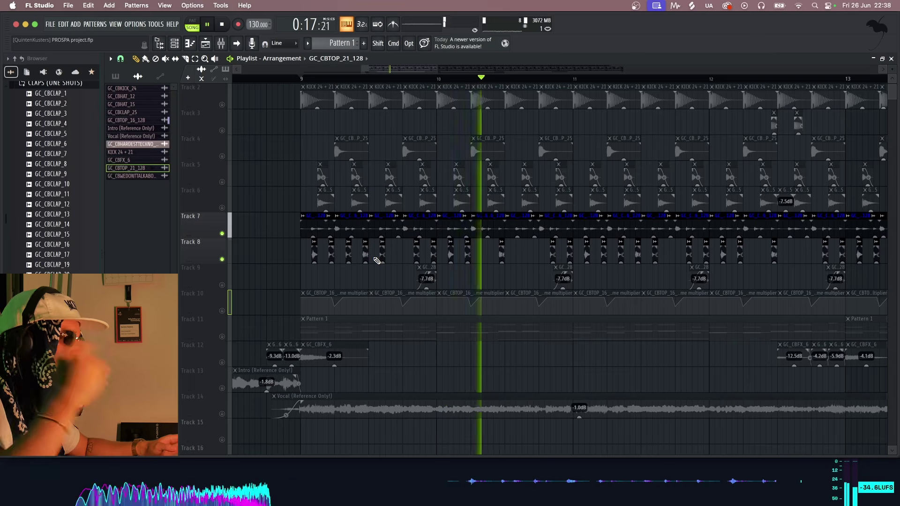
key("space")
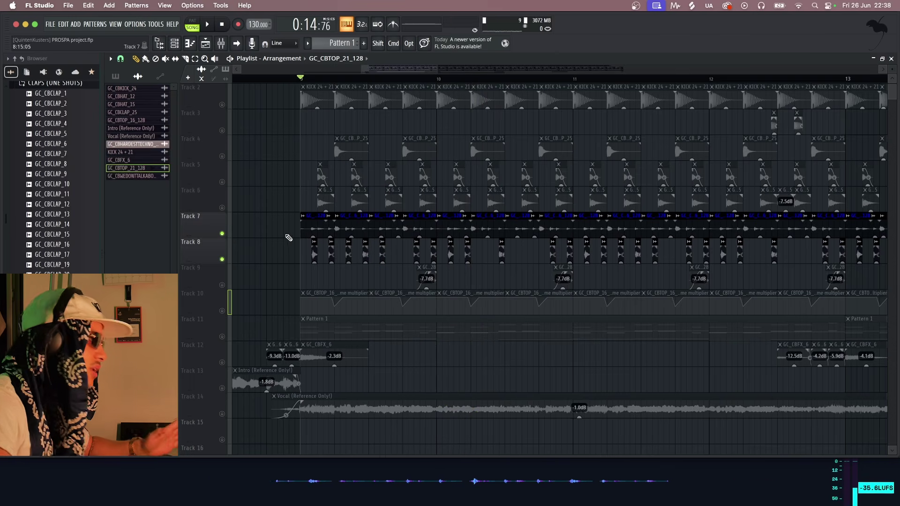
left_click(224, 109, "shift")
key("space")
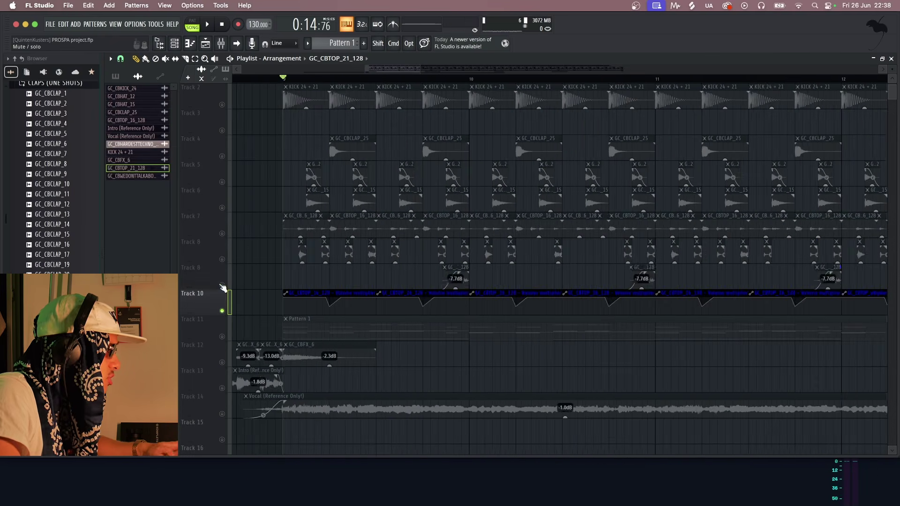
Enable track 9 alongside track 10 and play the GC_CBWEDONTTALKABOUTTHISONE_6_128 clip at the end of bar 9
left_click(222, 286)
scroll(484, 215, "up", 3)
scroll(453, 156, "down", 2)
scroll(453, 156, "up", 4)
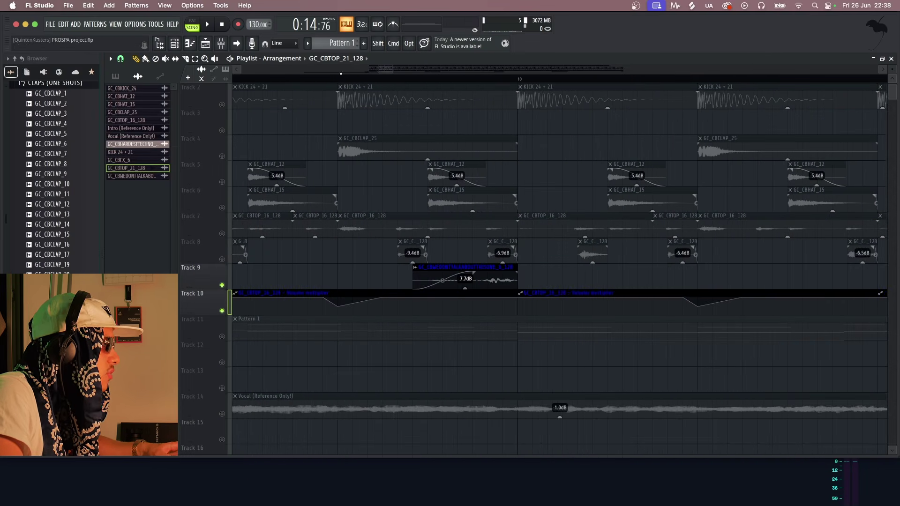
scroll(479, 276, "down", 5)
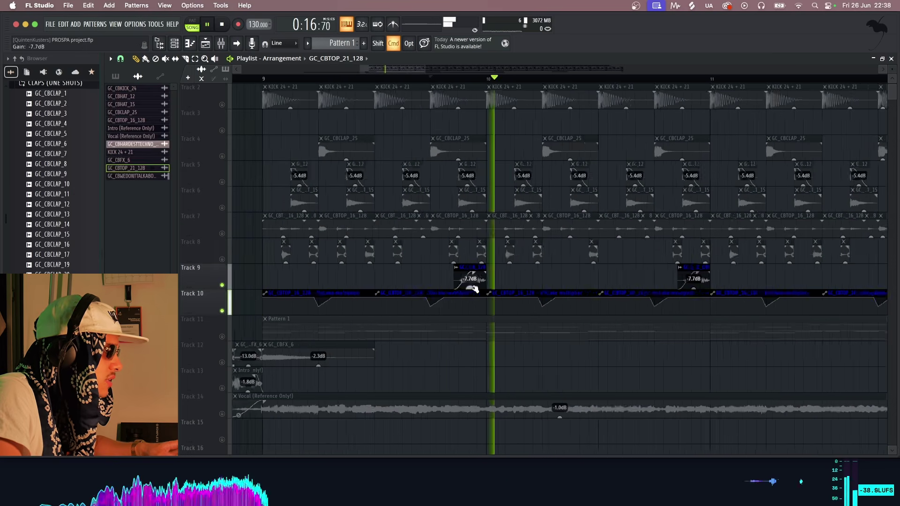
scroll(71, 243, "up", 10)
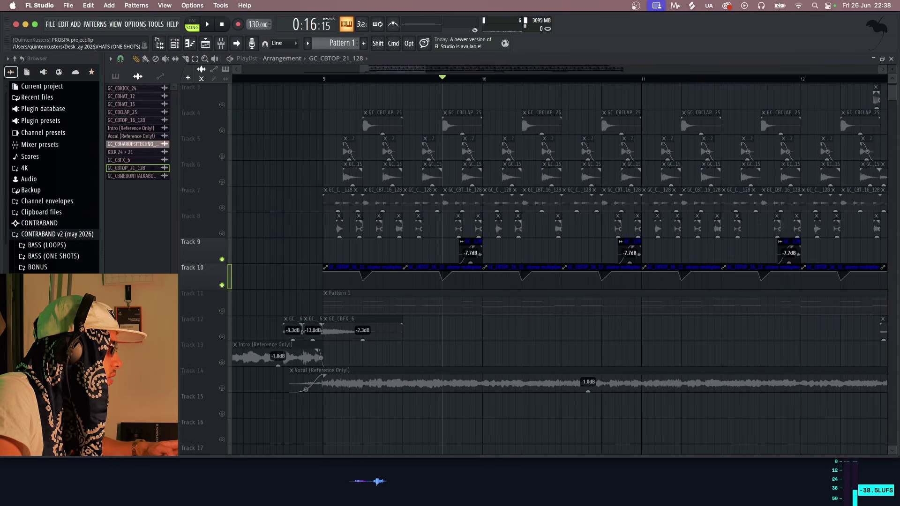
scroll(610, 279, "down", 2)
scroll(444, 348, "up", 4)
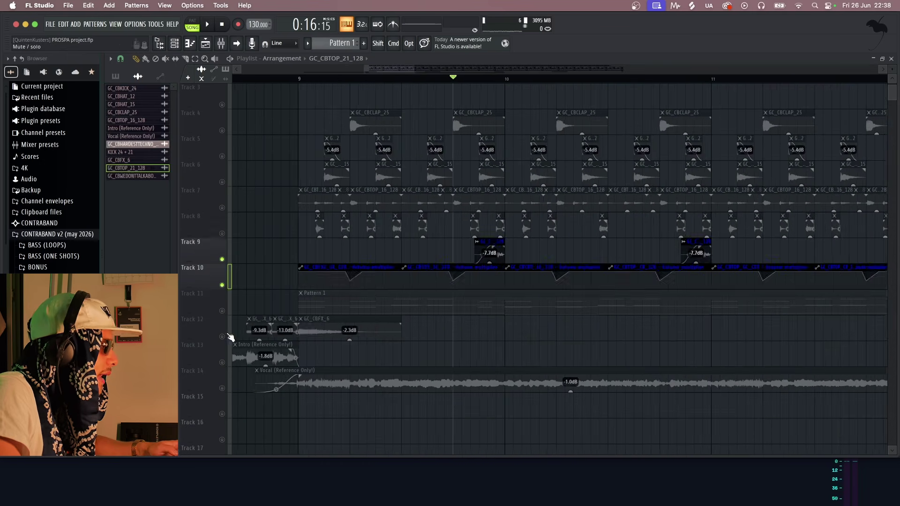
Solo track 12, play its GC_CBFX_6 clips from just before bar 9, and open the clip's sample settings
left_click(223, 337, "super")
scroll(451, 342, "down", 2)
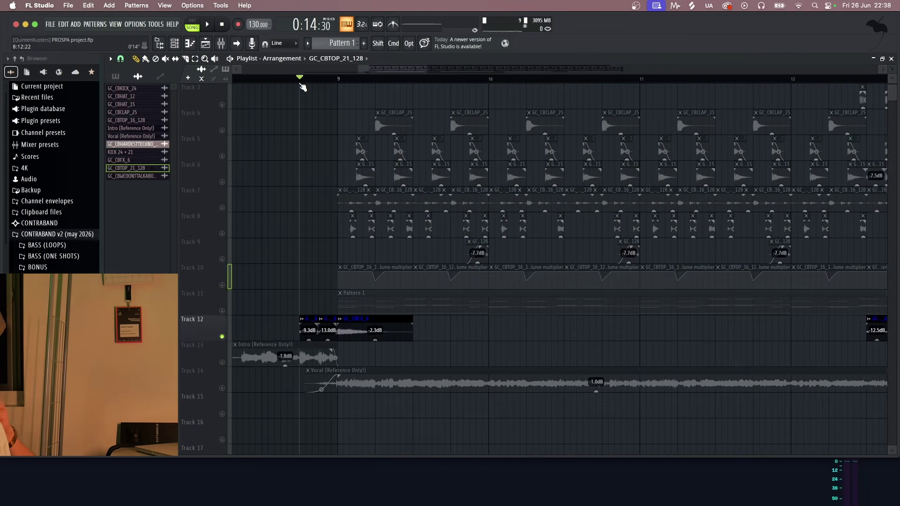
key("space")
scroll(347, 155, "down", 2)
scroll(357, 225, "up", 4)
key("space")
double_click(338, 330)
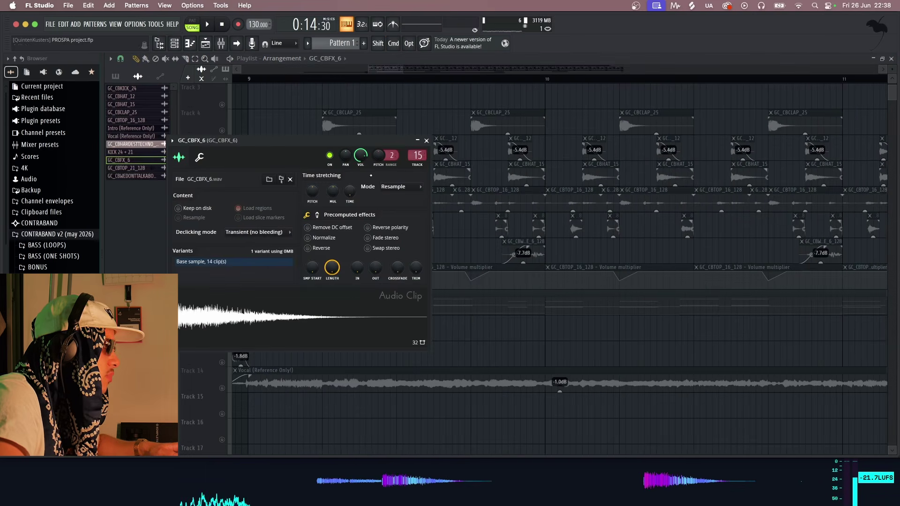
Enable tracks 2 to 10 alongside track 12 and play the drums with the FX from just before bar 9
left_click_drag(222, 311, 223, 130)
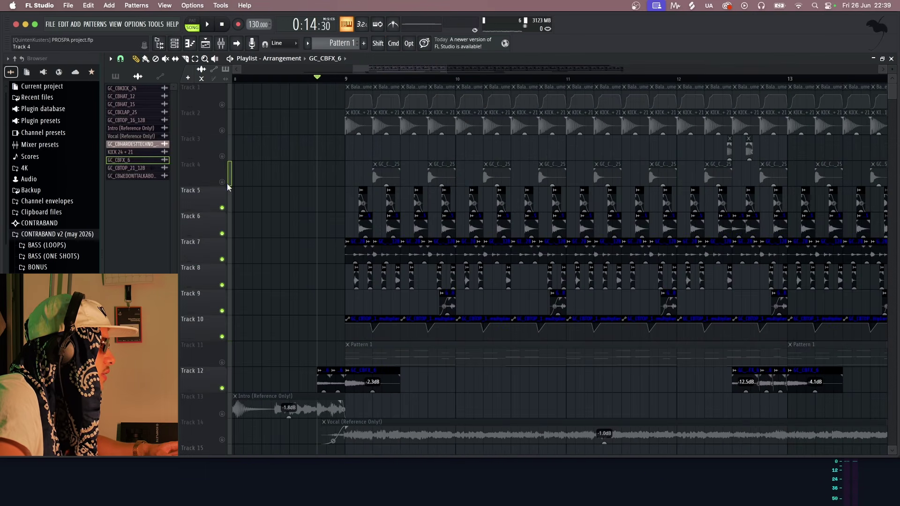
key("space")
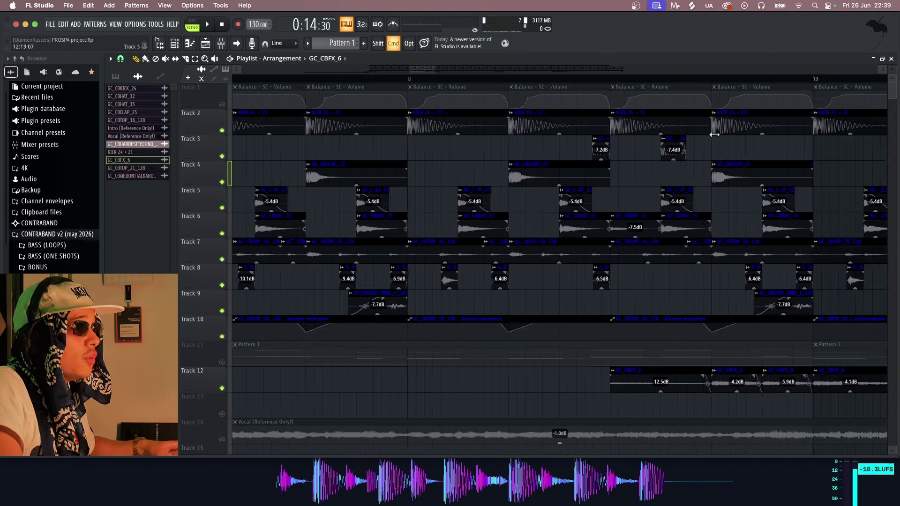
Solo tracks 2 and 3 and play the kick with its extra kick hits from the second beat of bar 12
scroll(714, 135, "up", 3)
left_click(412, 78)
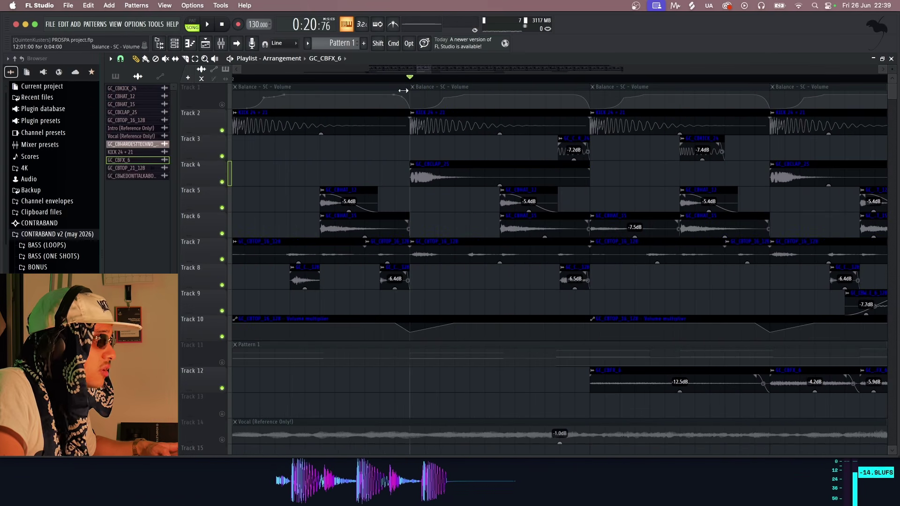
right_click(222, 157)
left_click(222, 131)
scroll(281, 169, "down", 4)
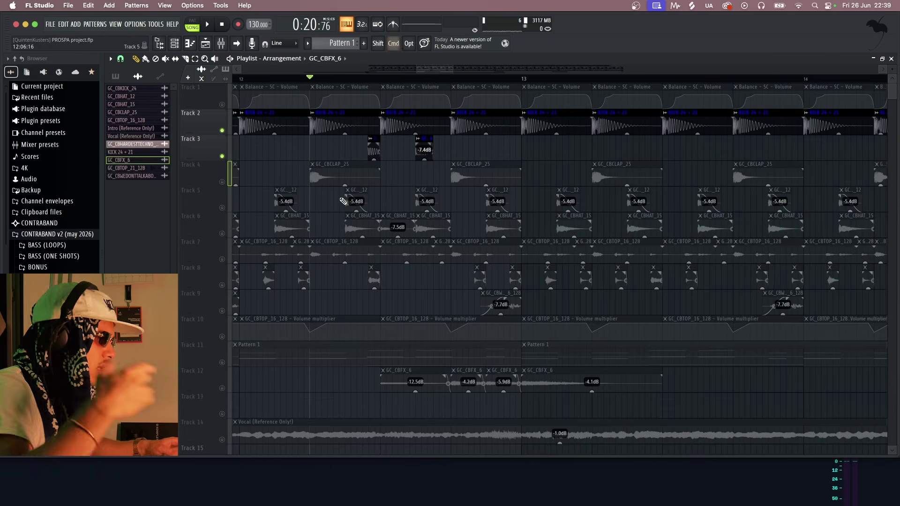
scroll(355, 233, "up", 2)
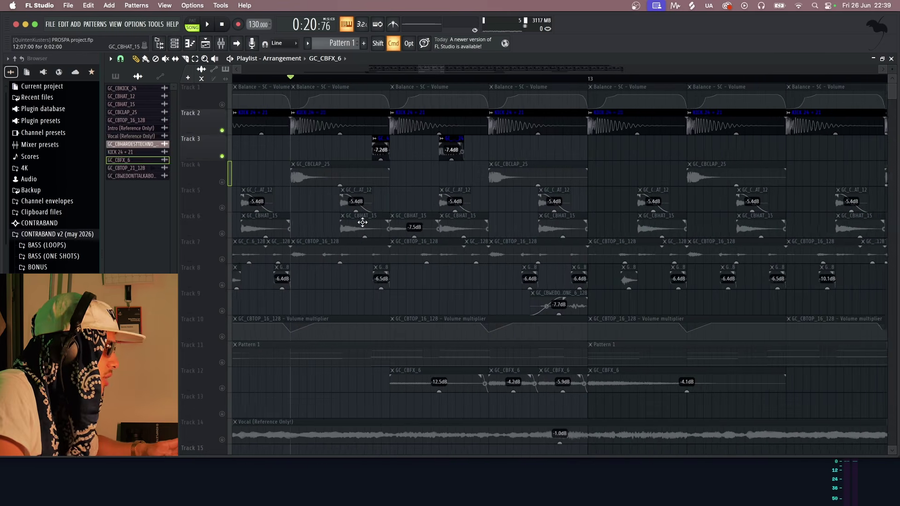
key("space")
key("space")
Inspect the sample settings of the GC_CBKICK_24 clip on track 3 and the KICK 24 + 21 clip on track 2
double_click(383, 140)
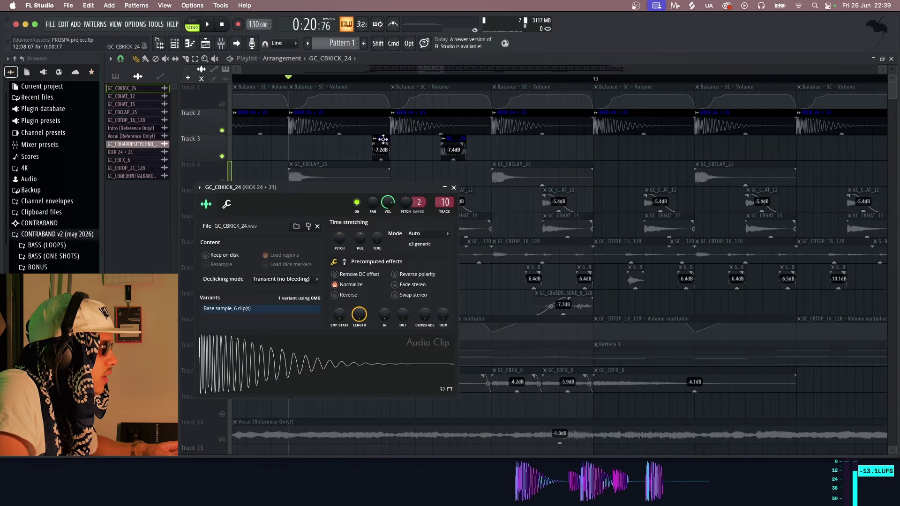
left_click(293, 360)
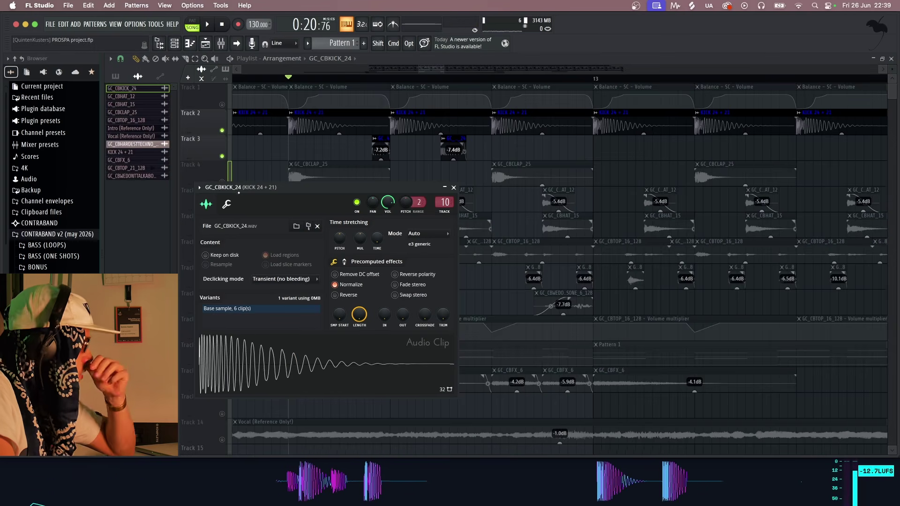
double_click(322, 128)
left_click(313, 298)
key("Escape")
scroll(298, 116, "up", 2)
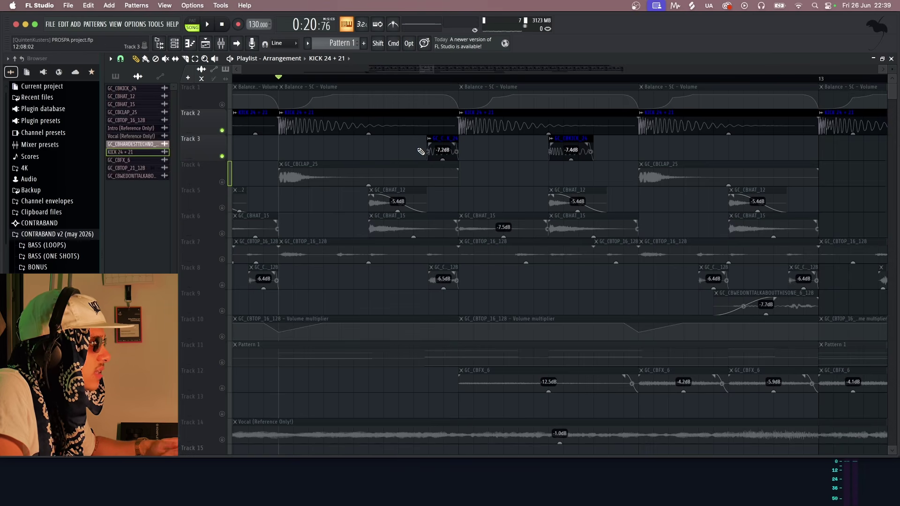
Replay the kick and its extra hits in bar 12, and enable every track except track 11
key("space")
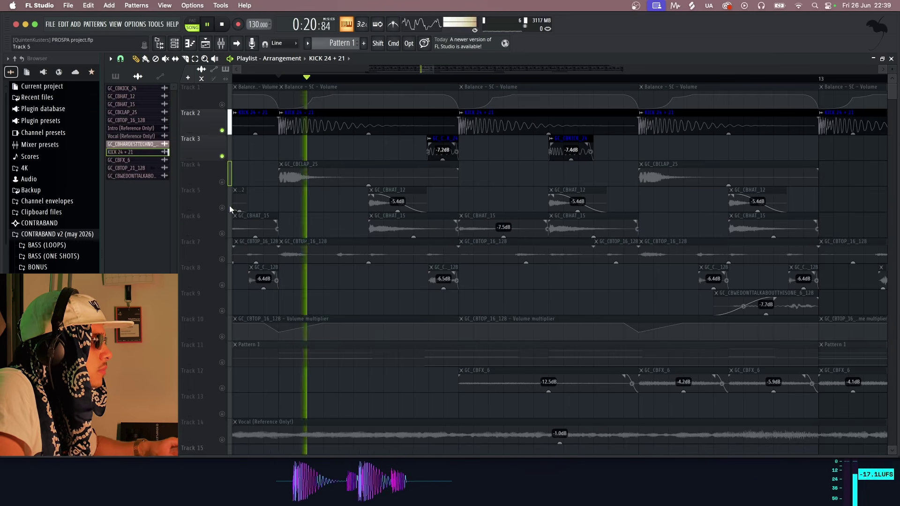
key("space")
scroll(428, 412, "down", 5)
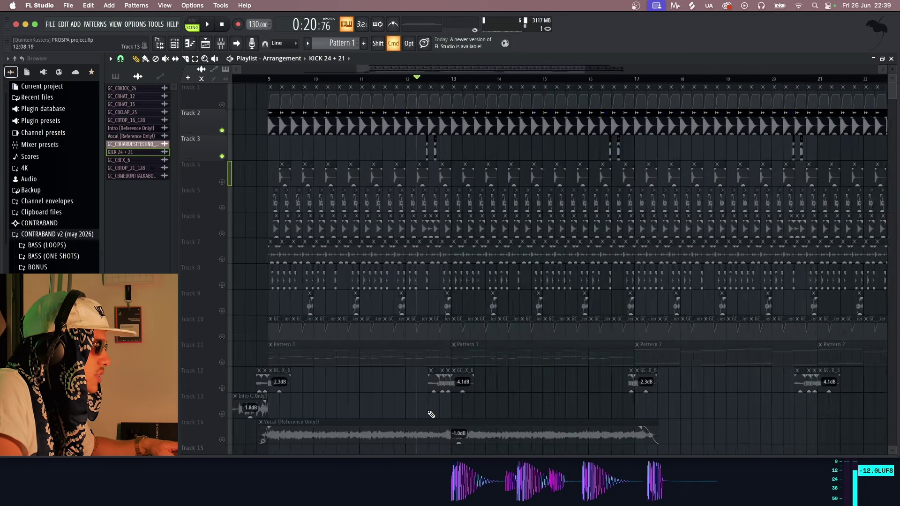
scroll(431, 415, "down", 2)
key("space")
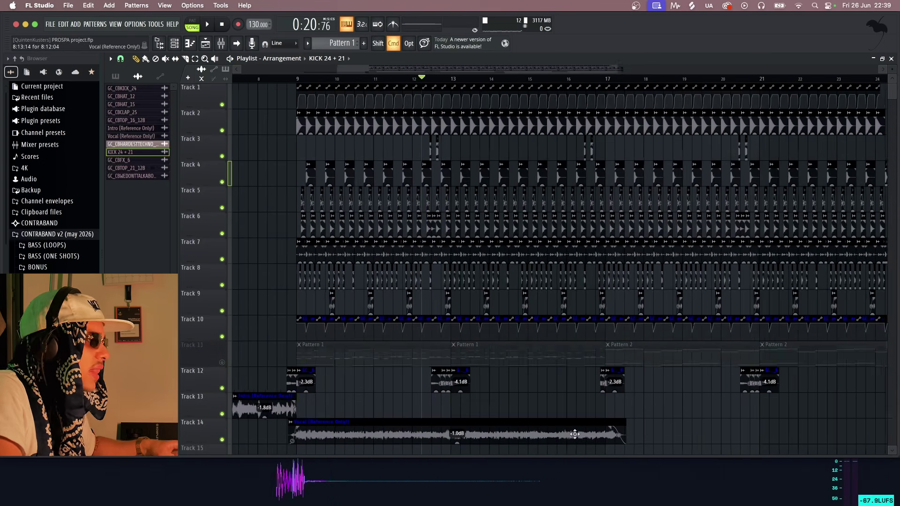
Solo track 11 with the Pattern 1 and Pattern 2 clips and set the playback position to bar 9
scroll(575, 434, "down", 3)
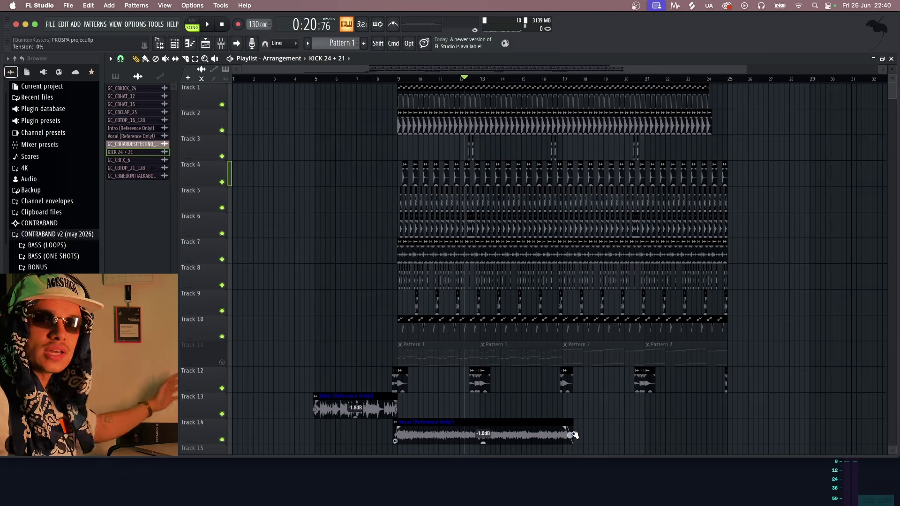
scroll(485, 417, "up", 4)
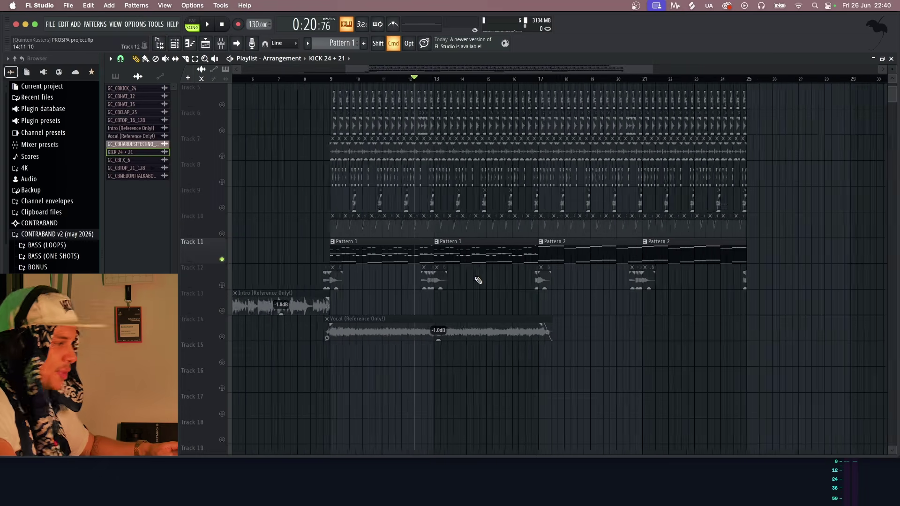
scroll(348, 197, "up", 6)
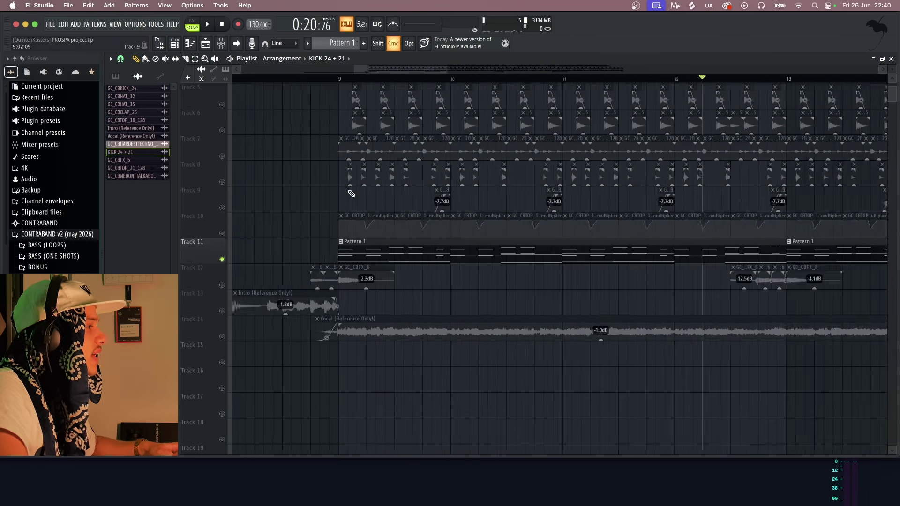
scroll(335, 116, "up", 4)
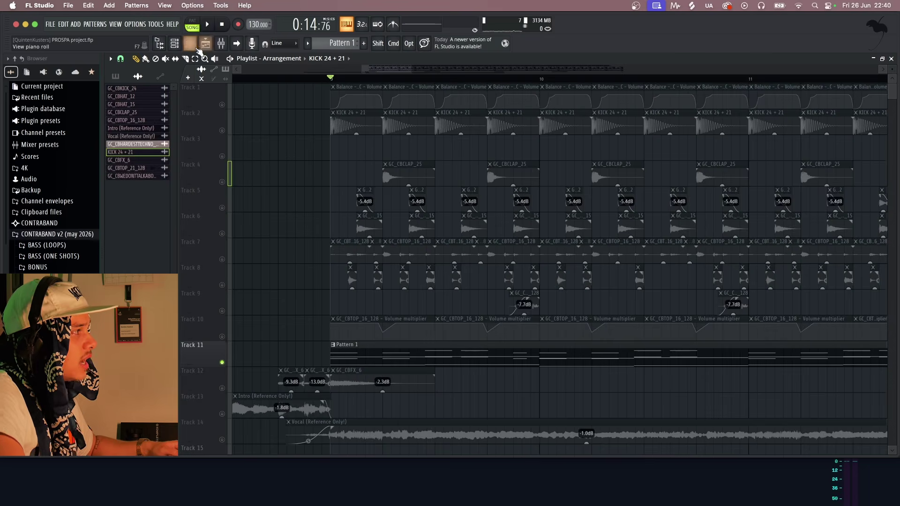
left_click(180, 46)
left_click(190, 43)
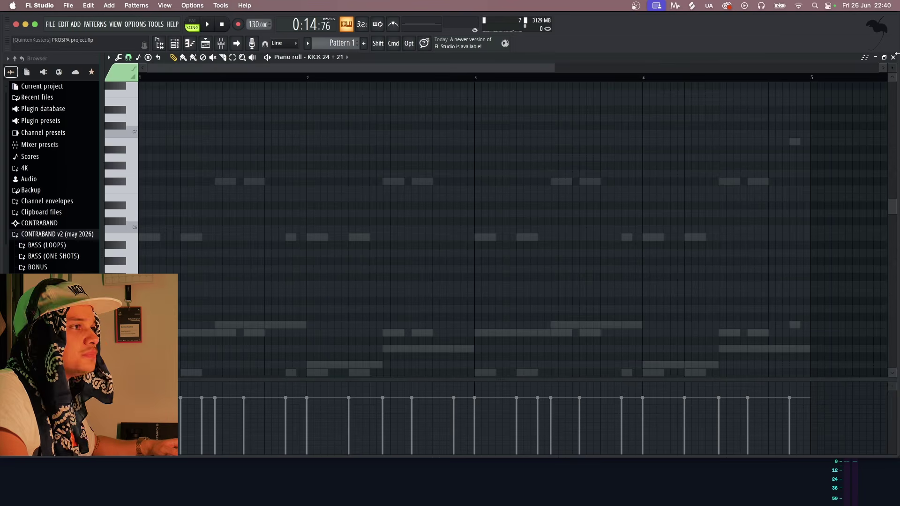
left_click(894, 57)
Open the channel rack and play Pattern 1 with its Serum 2 channels in pattern mode
left_click(175, 43)
left_click(379, 155)
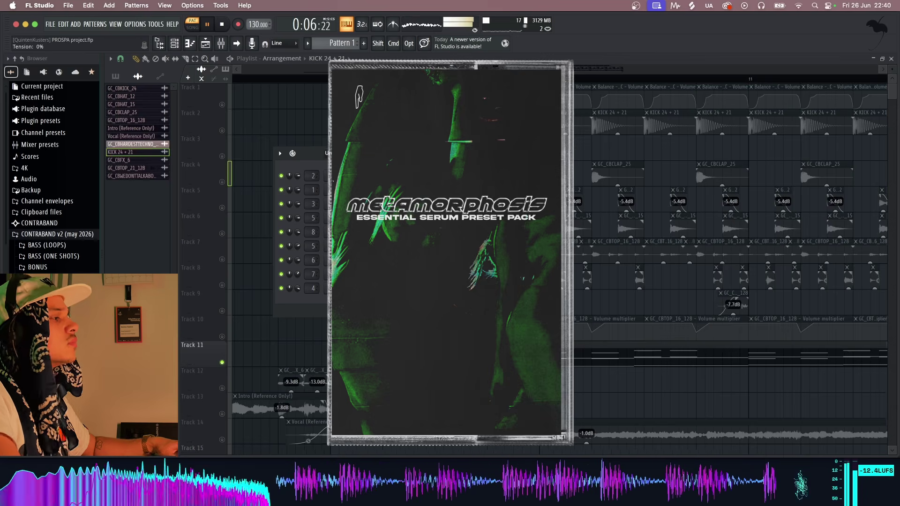
key("space")
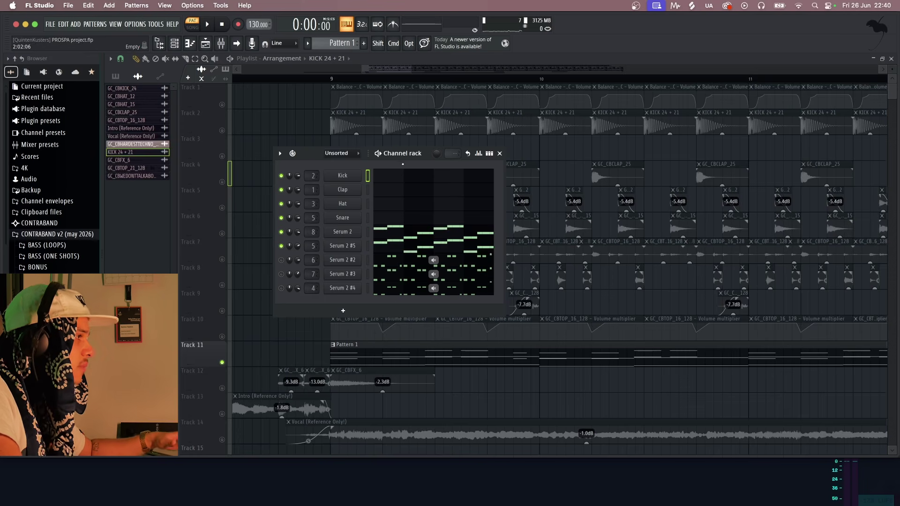
Mute the Serum 2 #5 channel and play the Serum 2 bass channel on its own
left_click(281, 247)
key("space")
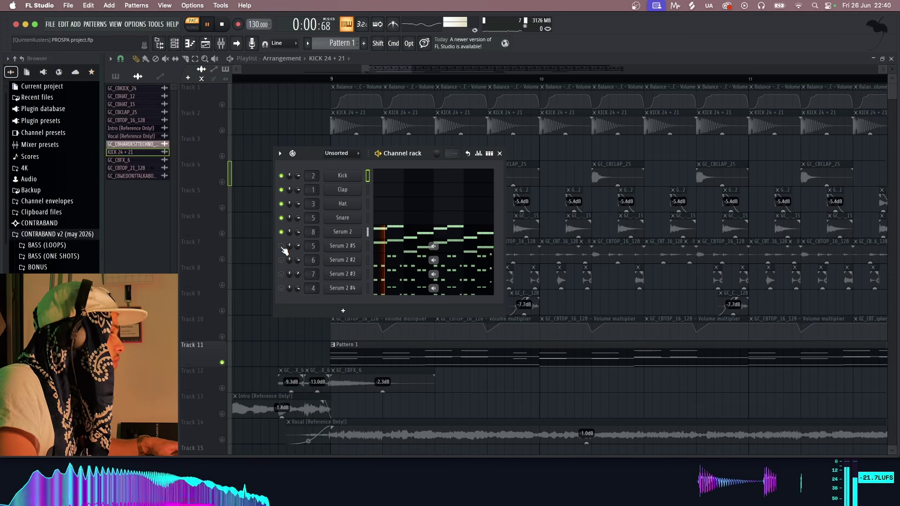
key("space")
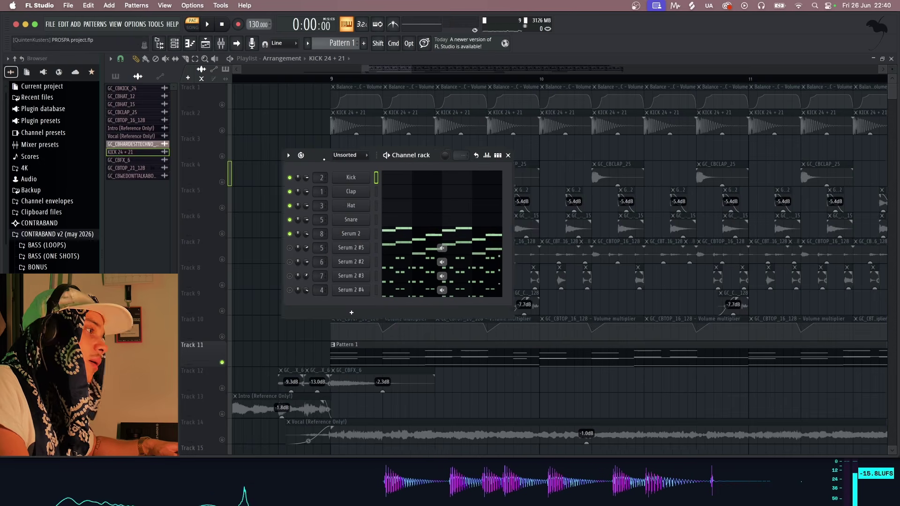
Open the Serum 2 bass channel's plugin and examine the BASS - CLASSICO patch's oscillators and effects
left_click_drag(341, 238, 366, 230)
left_click(366, 229)
left_click_drag(404, 75, 406, 93)
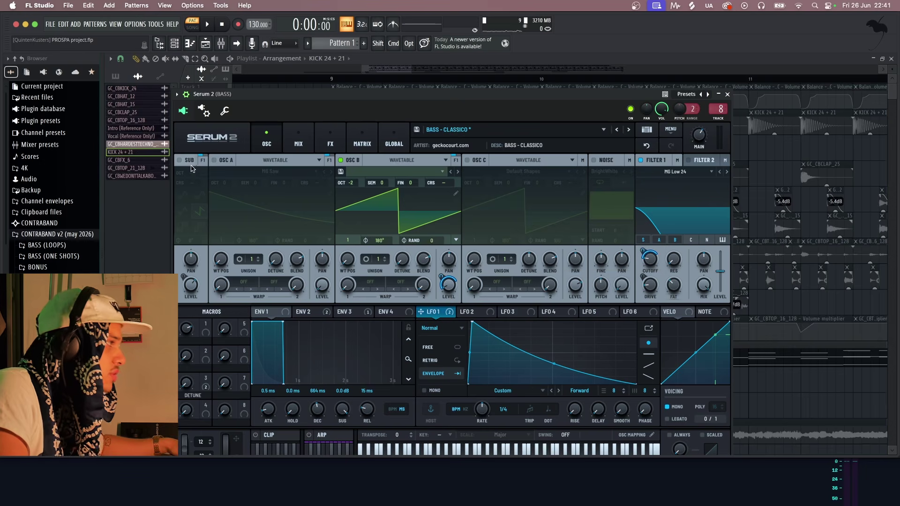
left_click(330, 139)
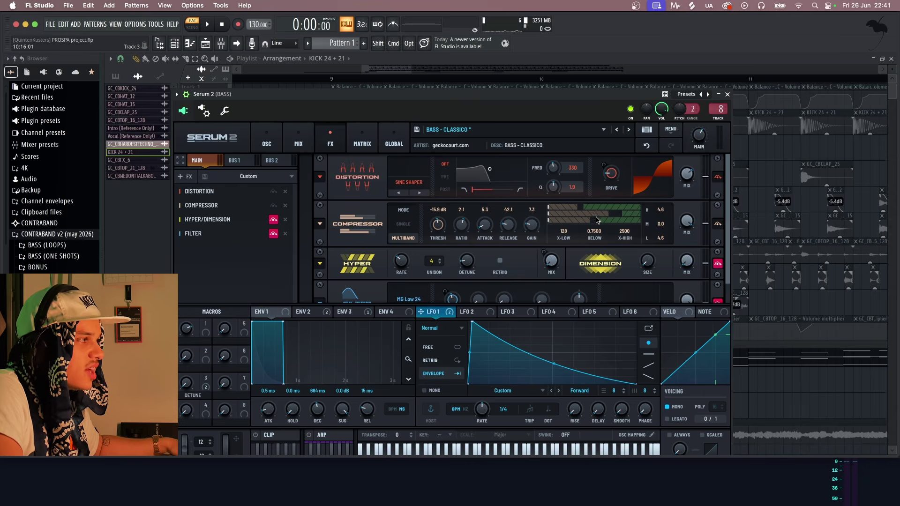
Review the BASS - CLASSICO patch's oscillator page, close the plugin and stop playback
left_click(267, 139)
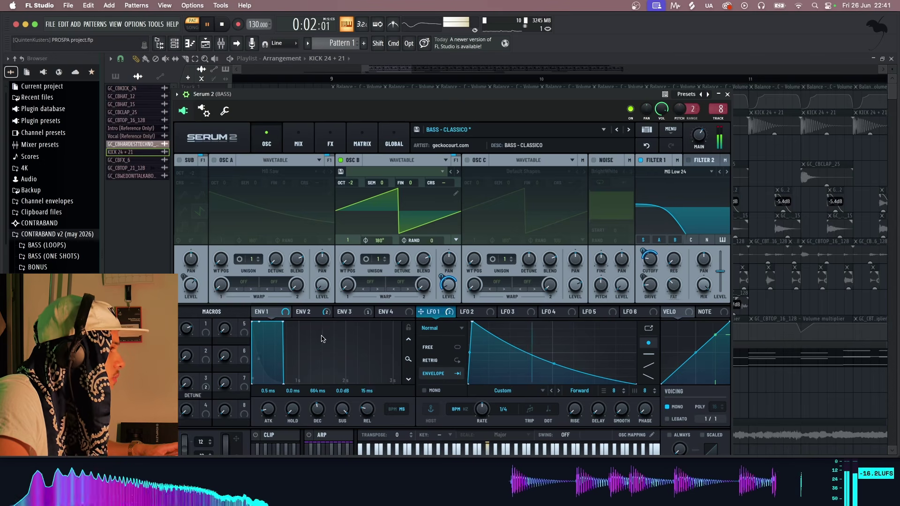
left_click(727, 95)
key("space")
Open the mixer and examine the low-end bands and band 1 filter types of the BASS insert's Fruity Parametric EQ 2
key("F9")
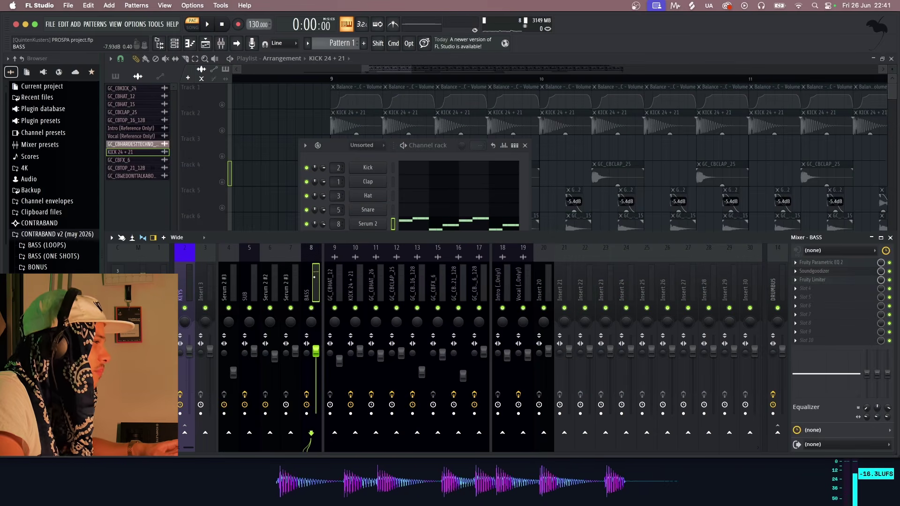
left_click(839, 263)
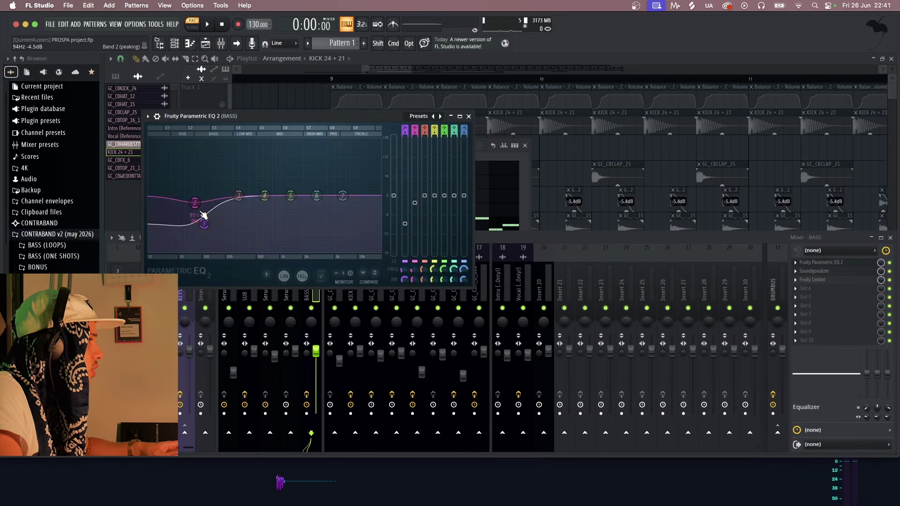
left_click(469, 116)
left_click(820, 263)
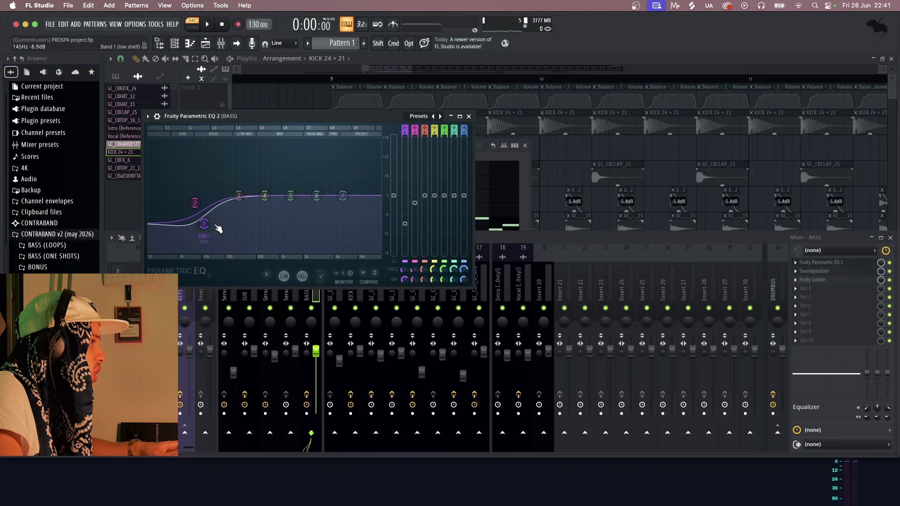
mouse_move(219, 248)
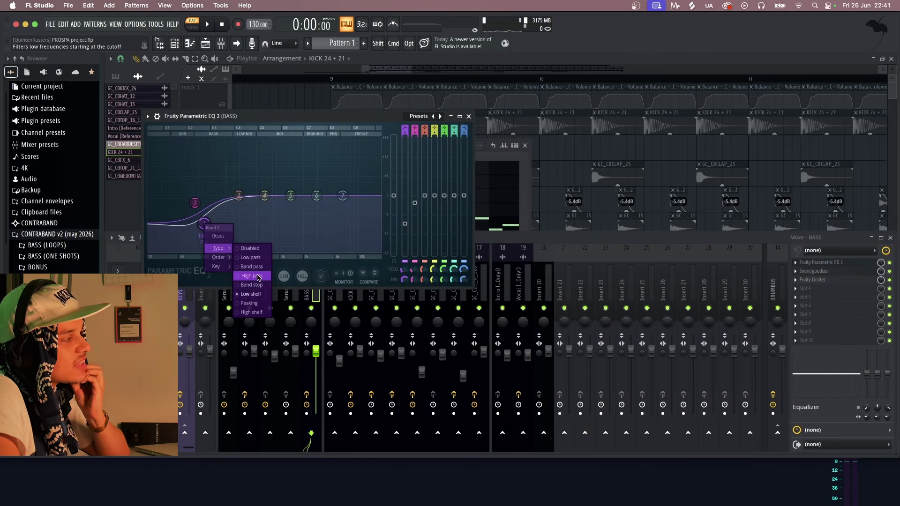
left_click(257, 277)
left_click_drag(288, 119, 333, 108)
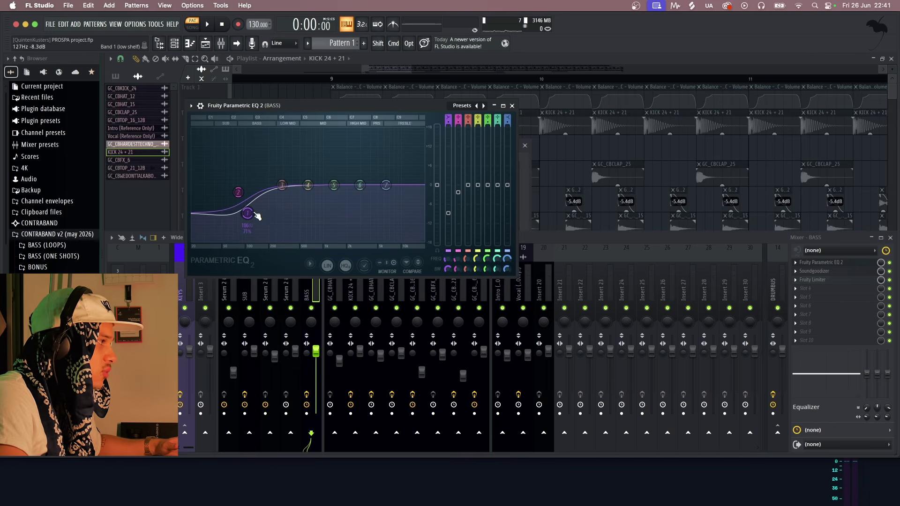
left_click_drag(300, 111, 344, 96)
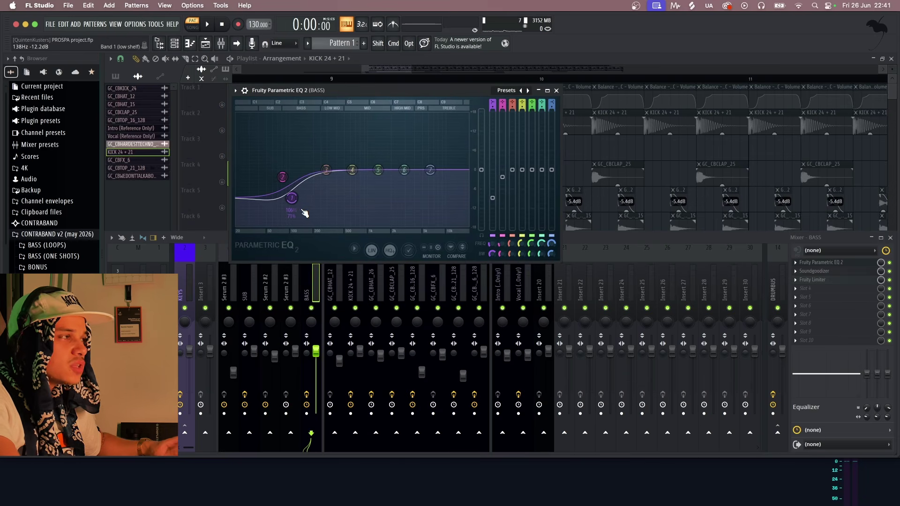
left_click(556, 90)
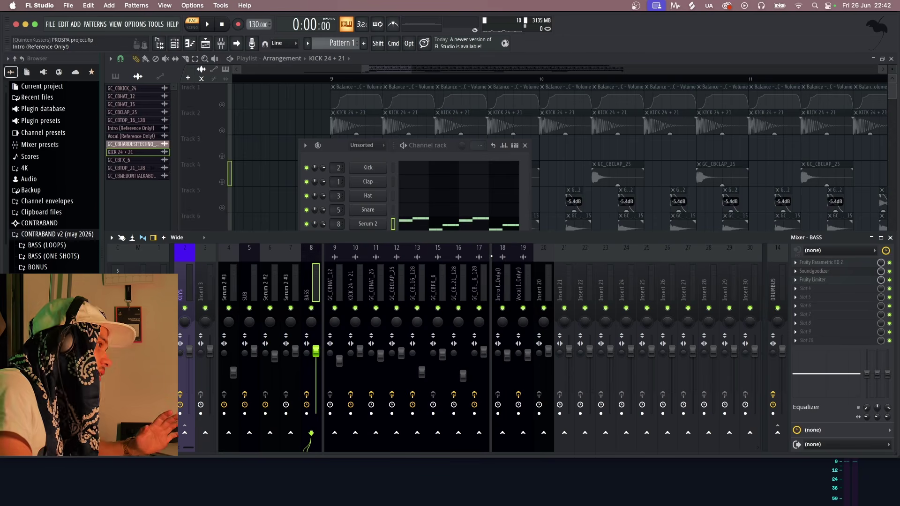
left_click(825, 262)
left_click_drag(292, 203, 294, 201)
left_click(557, 91)
Inspect the Fruity Limiter on the BASS insert while the bass plays
left_click(835, 273)
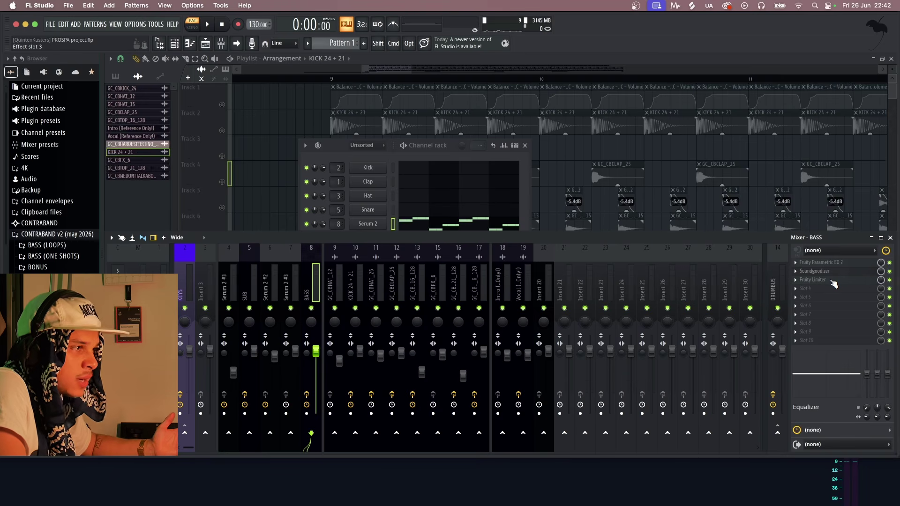
left_click(833, 281)
key("space")
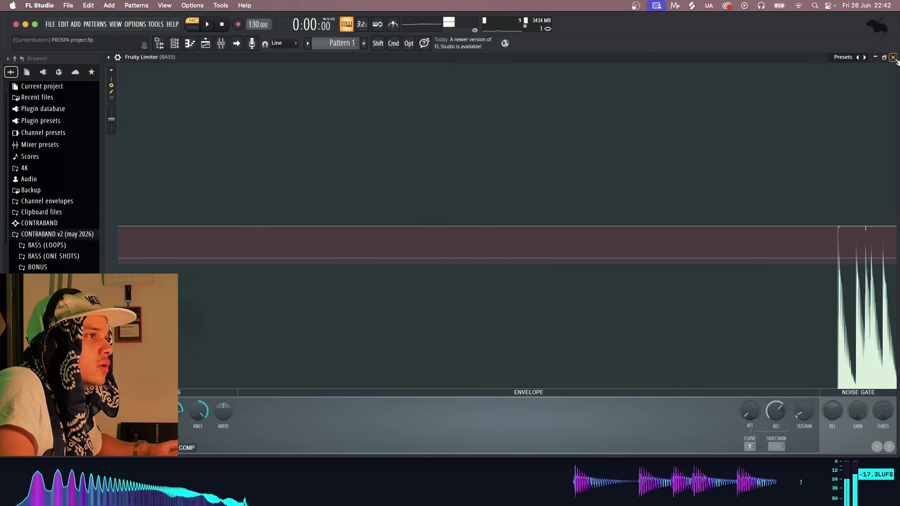
left_click(893, 57)
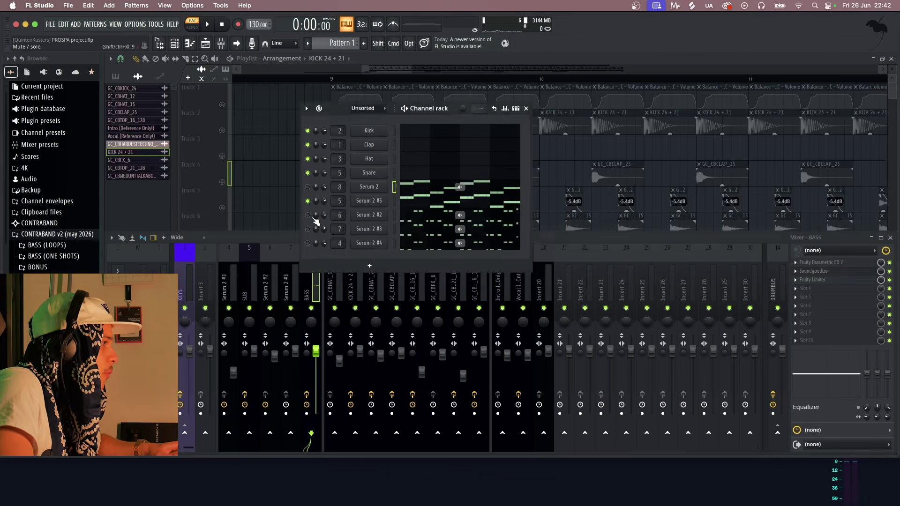
Play the Serum 2 #5 channel on its own and examine the oscillators of its SUB - LOBA patch
left_click(296, 287)
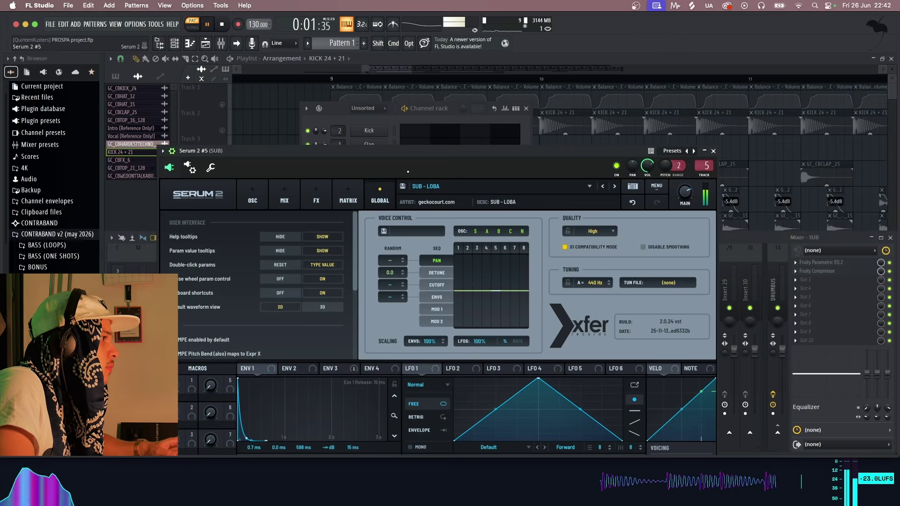
left_click(389, 201)
left_click(253, 196)
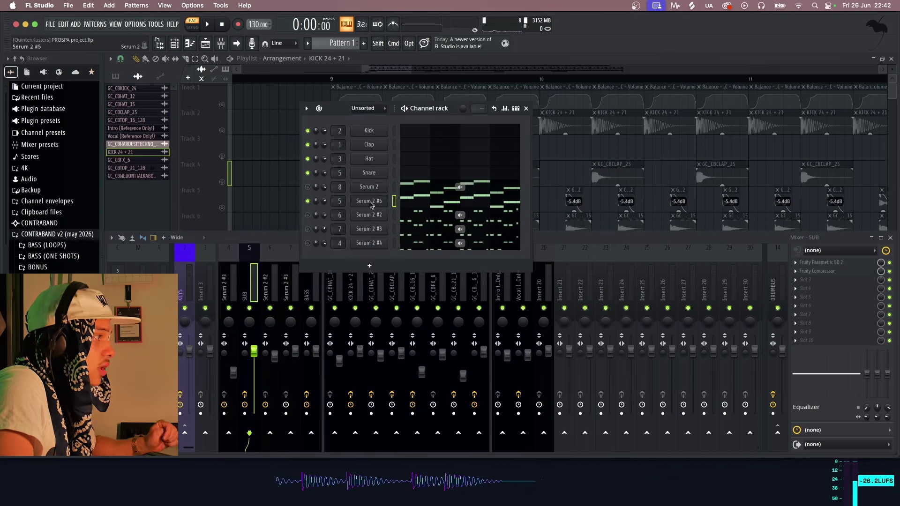
left_click(371, 202)
left_click(743, 82)
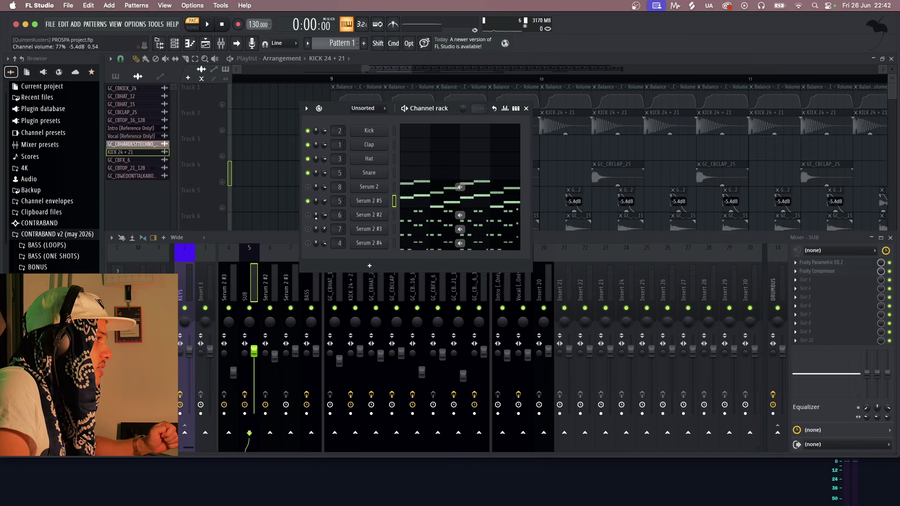
left_click(371, 203)
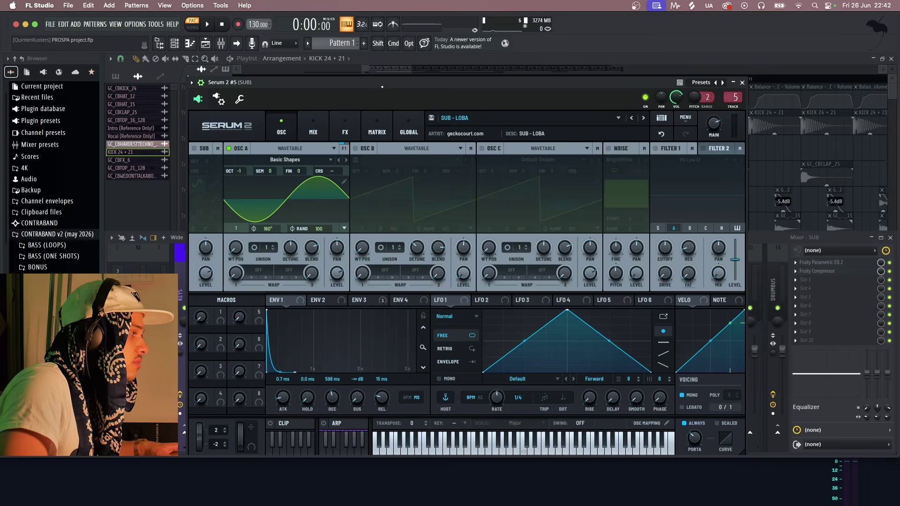
left_click(744, 84)
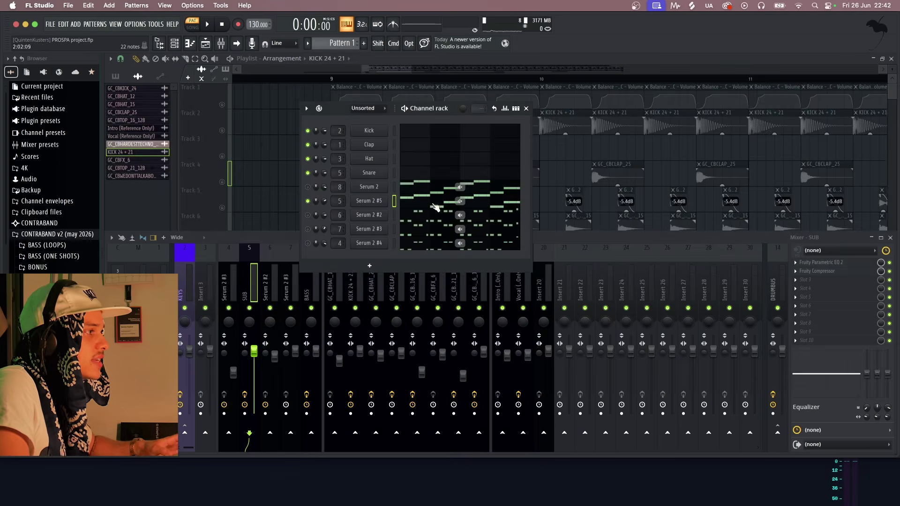
Examine the Serum 2 #5 channel's notes in the piano roll
left_click(403, 219)
scroll(405, 251, "down", 3)
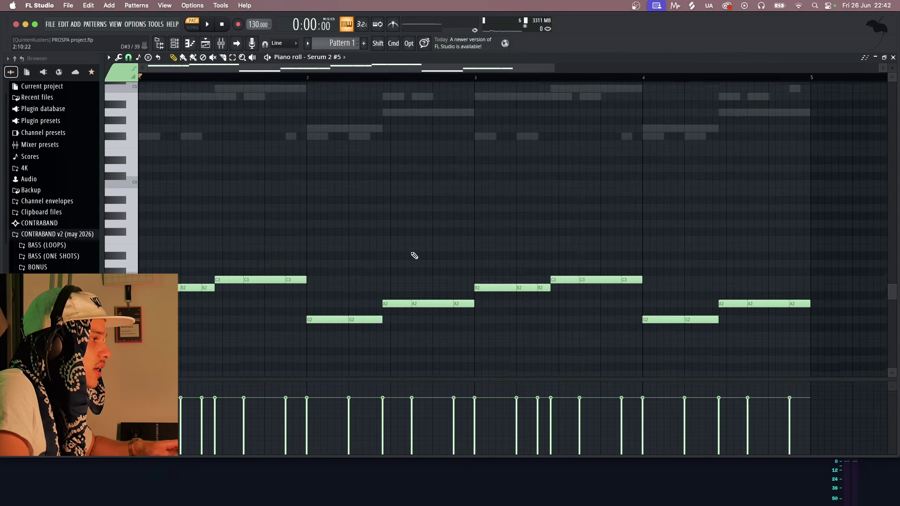
left_click(894, 57)
Play the sub and inspect the Fruity Parametric EQ 2 on the SUB insert
key("space")
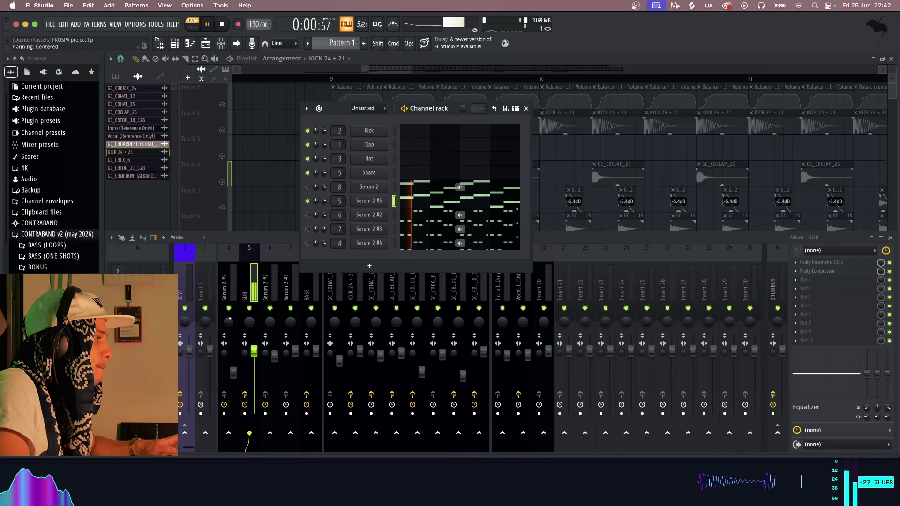
left_click(247, 300)
left_click(825, 263)
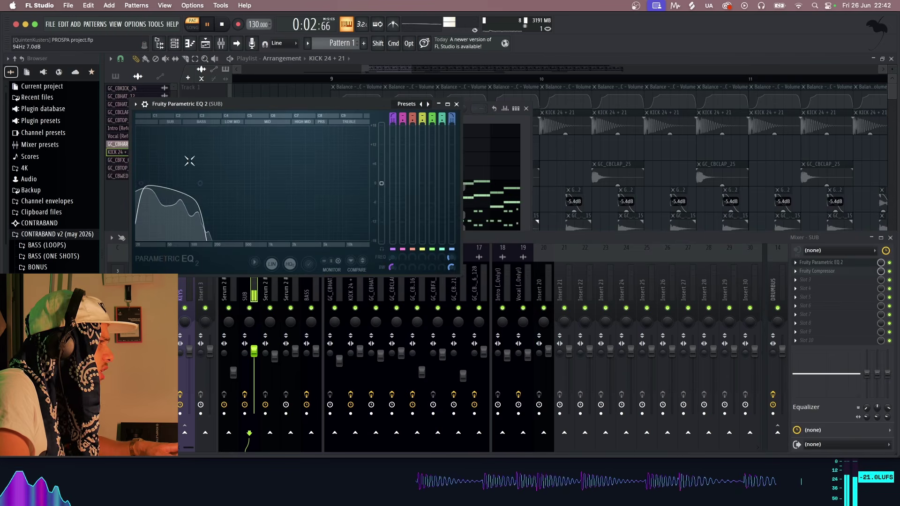
left_click(457, 105)
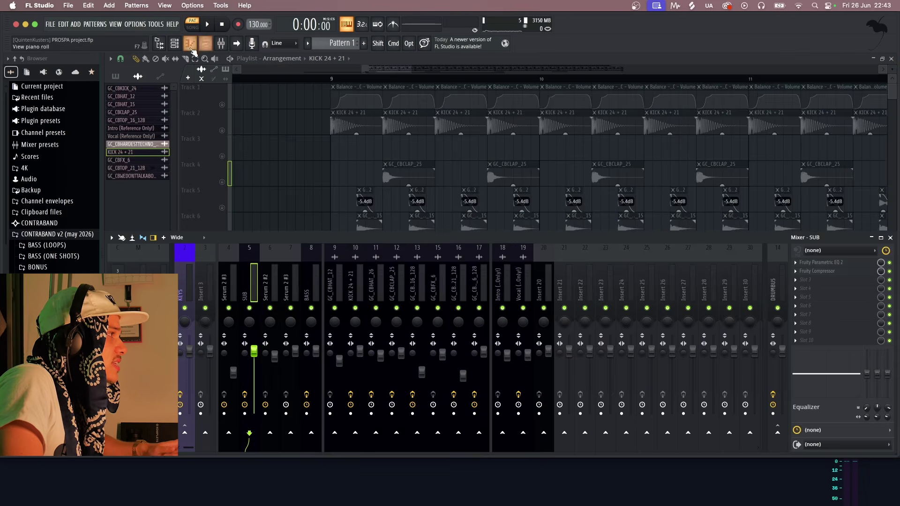
Play the kick on tracks 1 and 2 together with track 11's patterns in song mode from bar 9
left_click(191, 46)
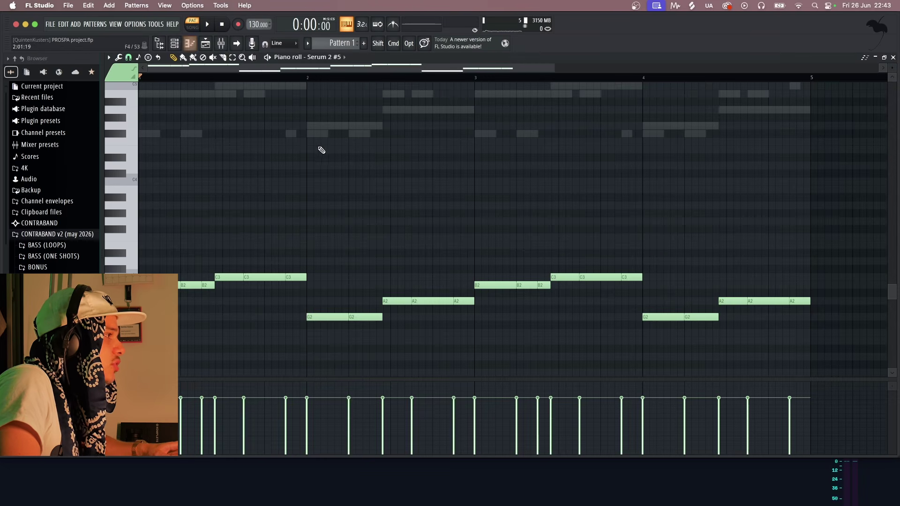
left_click(187, 44)
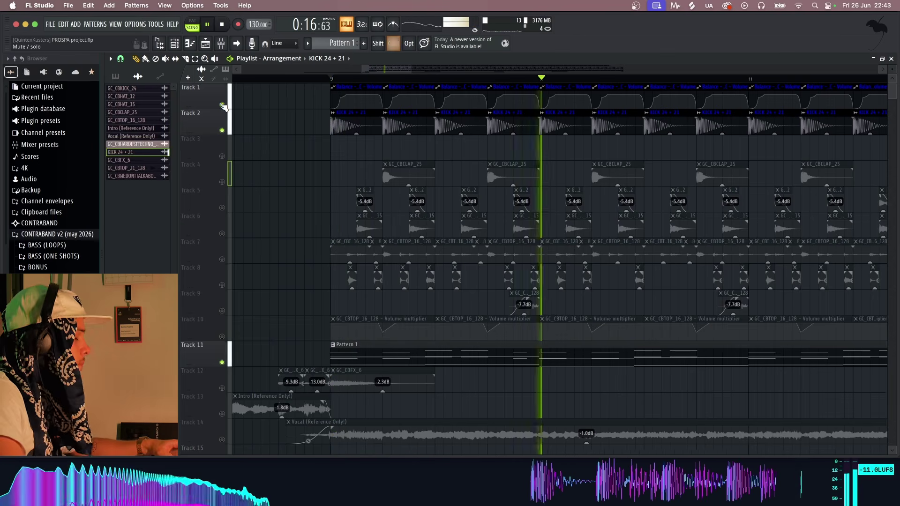
scroll(287, 225, "down", 3)
scroll(291, 239, "down", 5)
scroll(324, 309, "down", 2)
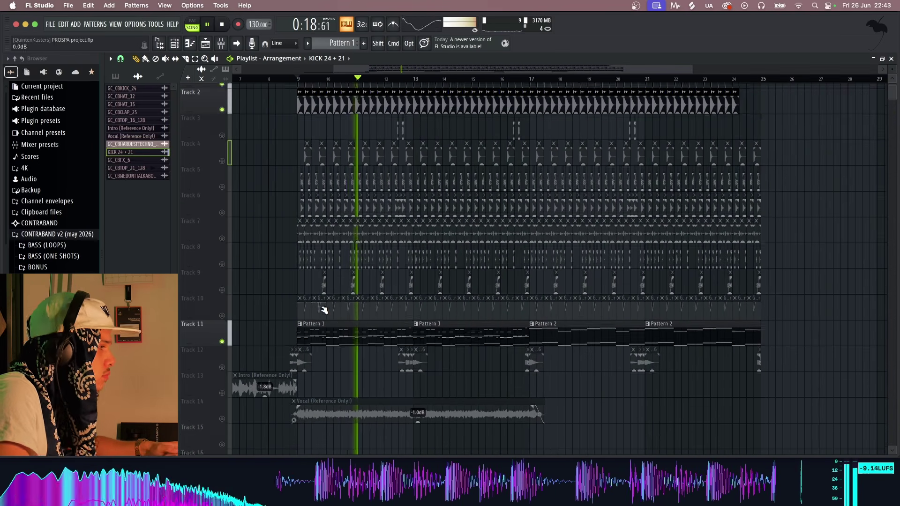
scroll(324, 309, "up", 2)
scroll(316, 264, "up", 1)
scroll(317, 252, "up", 1)
key("space")
scroll(296, 315, "down", 1)
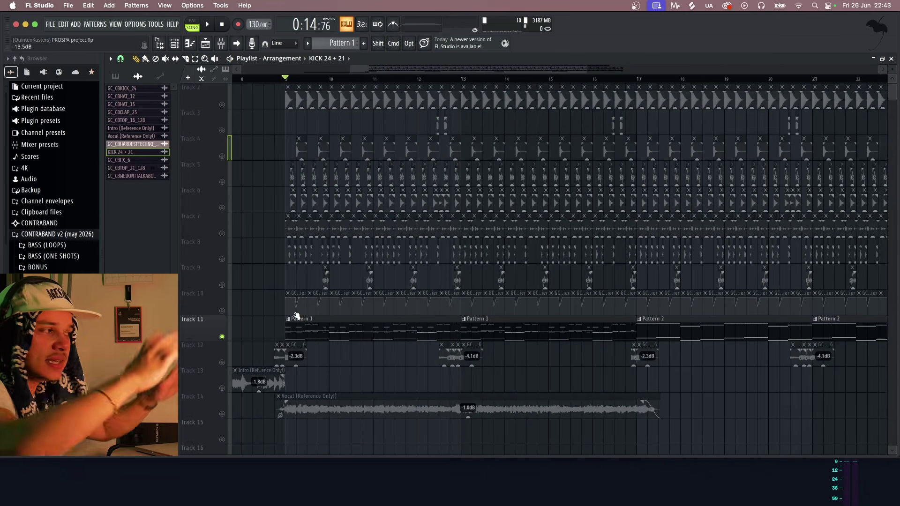
scroll(300, 310, "up", 2)
scroll(288, 370, "up", 1)
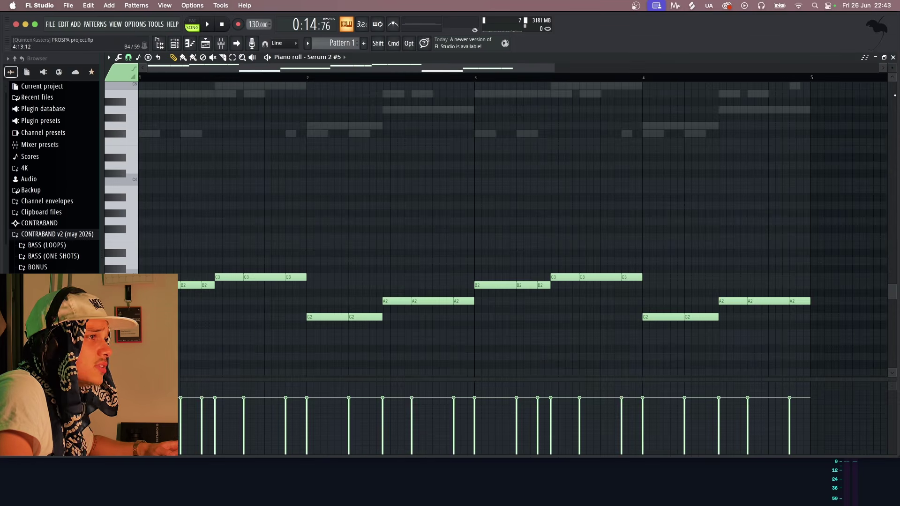
Unmute the Serum 2 #2, #3 and #4 channels, mute Serum 2 and Serum 2 #5, and play the layers together
left_click(894, 57)
left_click(174, 45)
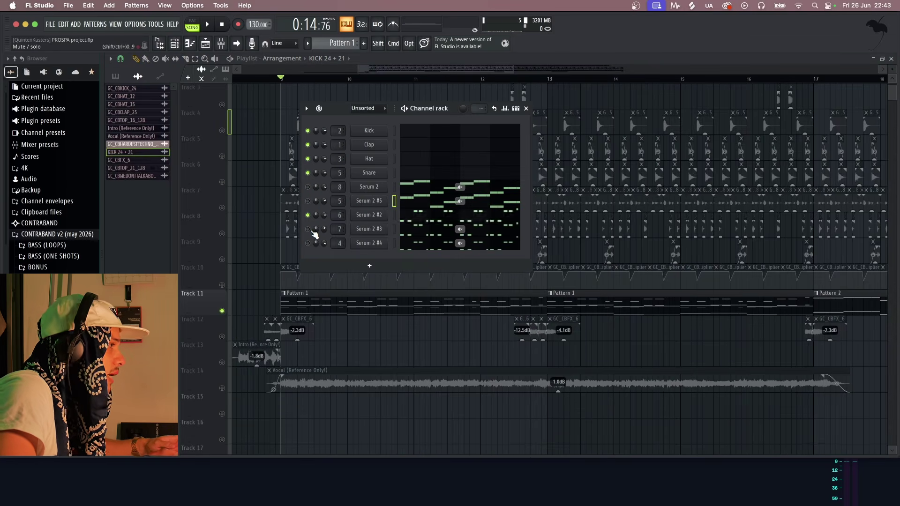
key("space")
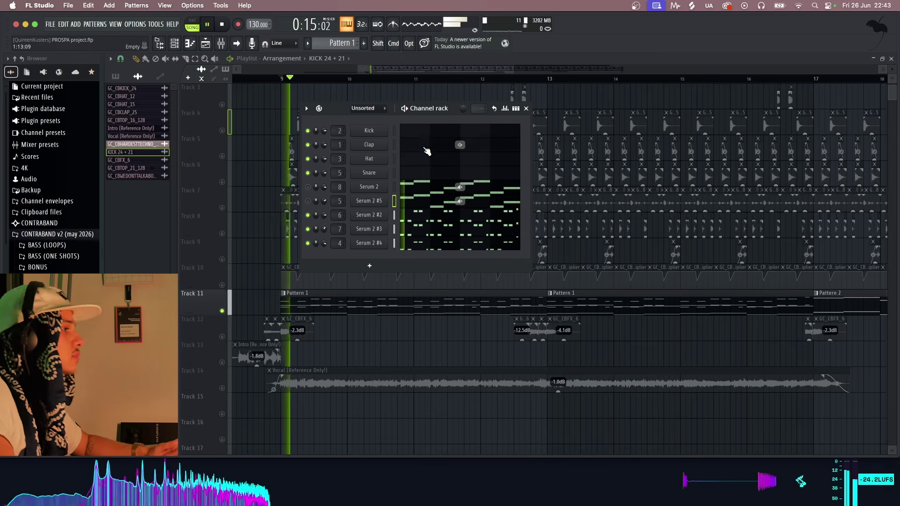
key("space")
Mute the Serum 2 #2 and Serum 2 #3 channels and play Serum 2 #4 on its own
left_click(308, 230)
left_click(308, 215)
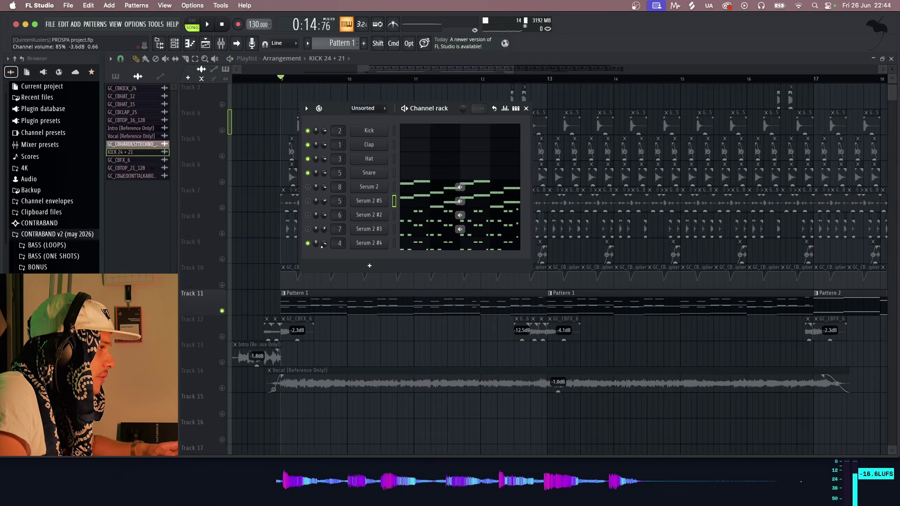
key("space")
Open the Serum 2 #4 channel's plugin and audition the KEYS - PLUCK7 patch while viewing its oscillators and envelope 2
left_click(369, 243)
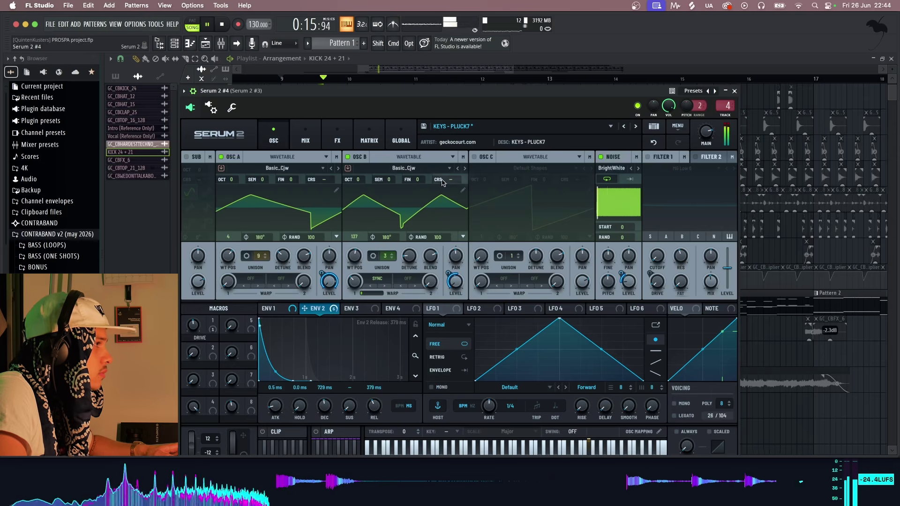
left_click_drag(409, 98, 392, 93)
key("space")
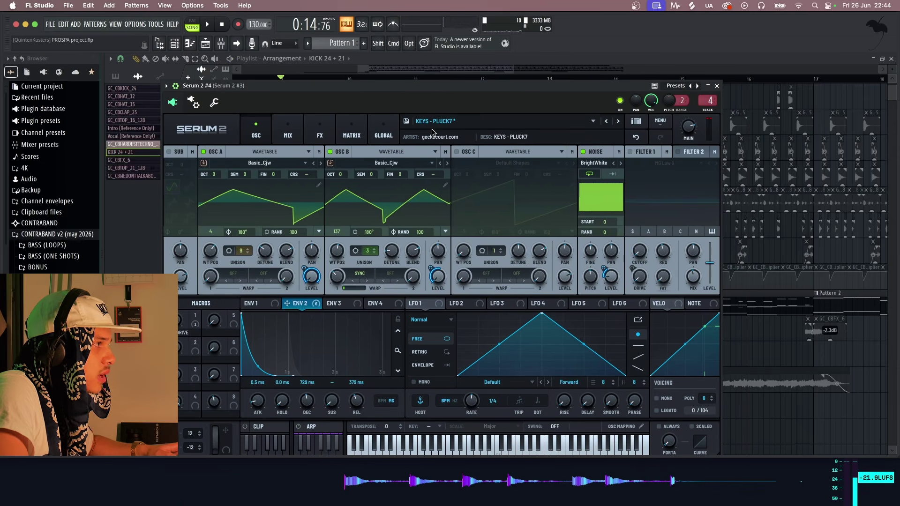
key("space")
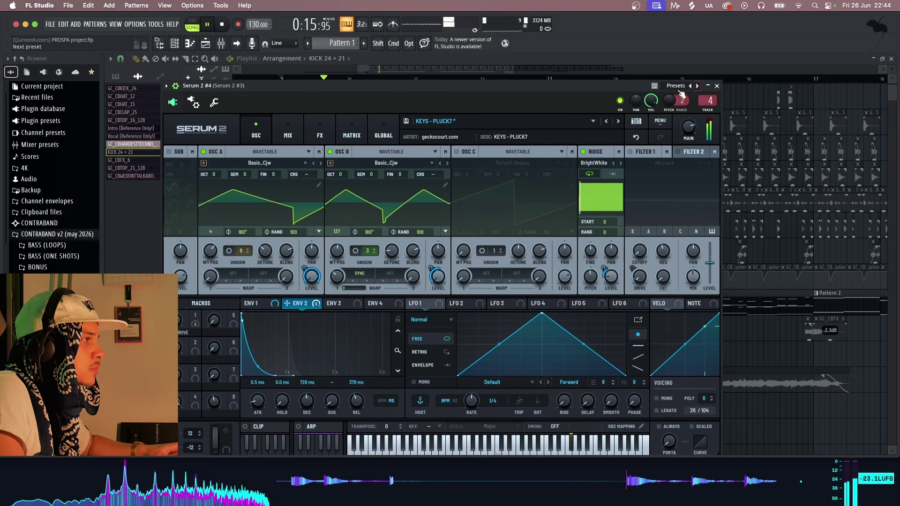
key("space")
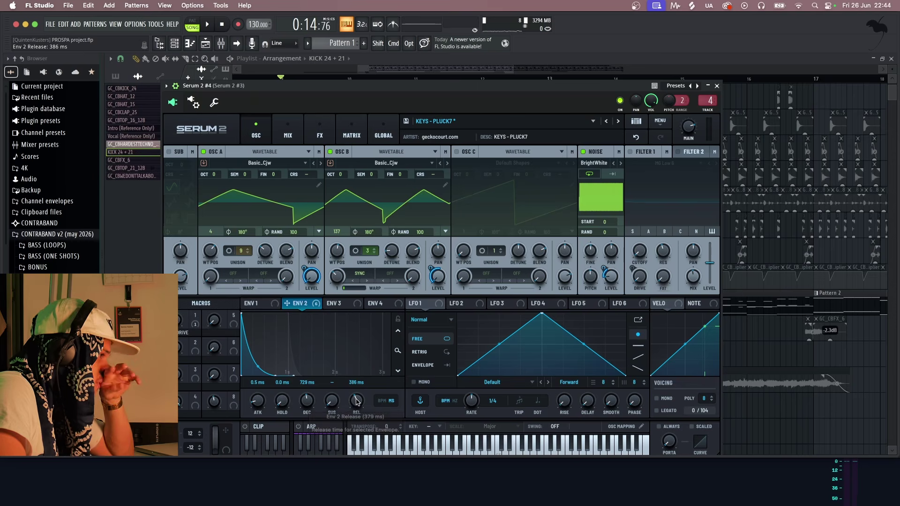
Examine the KEYS - PLUCK7 patch's effects chain down to the reverb and return to the oscillators
left_click(320, 133)
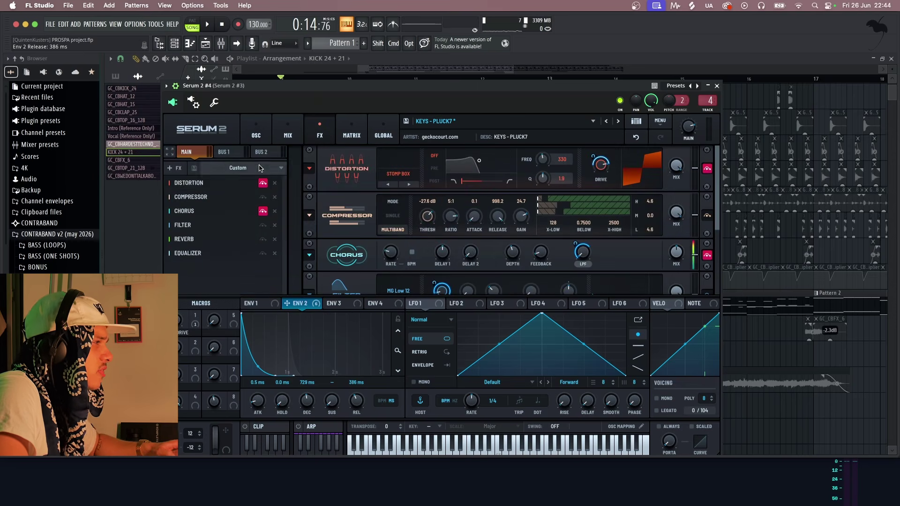
left_click(217, 244)
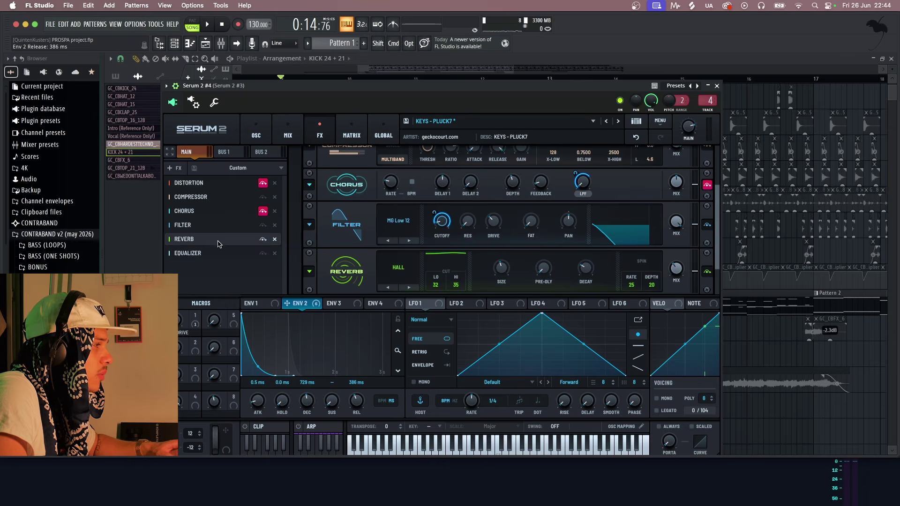
left_click(266, 134)
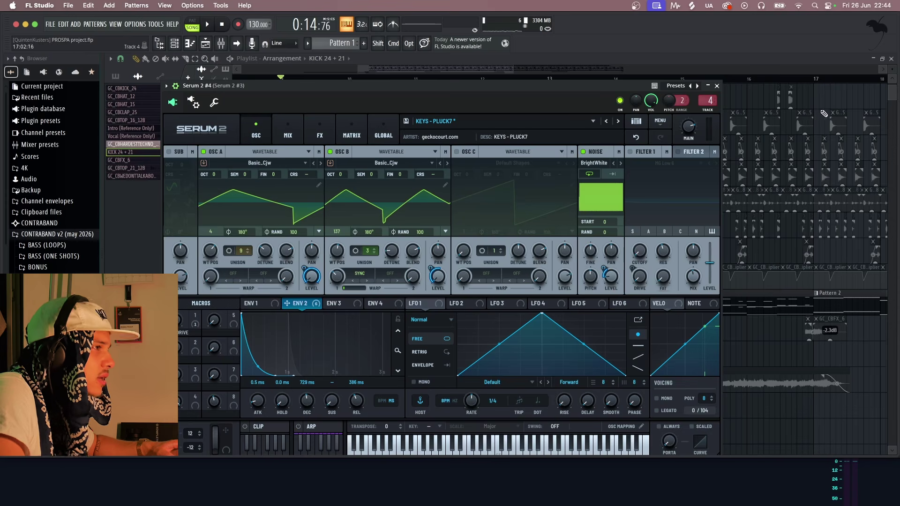
Close the Serum 2 #4 plugin and audition Serum 2 #3 on its own, viewing its KEYS - OPPI patch
left_click(717, 86)
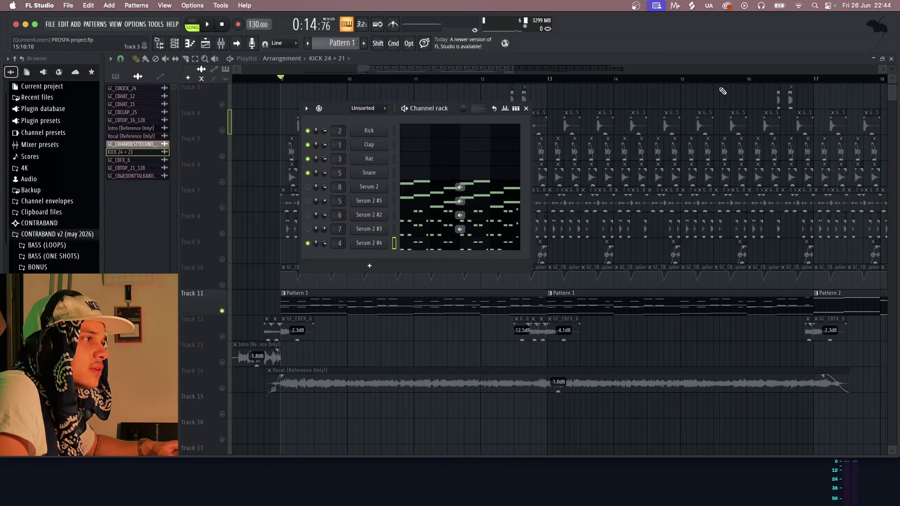
left_click(368, 245)
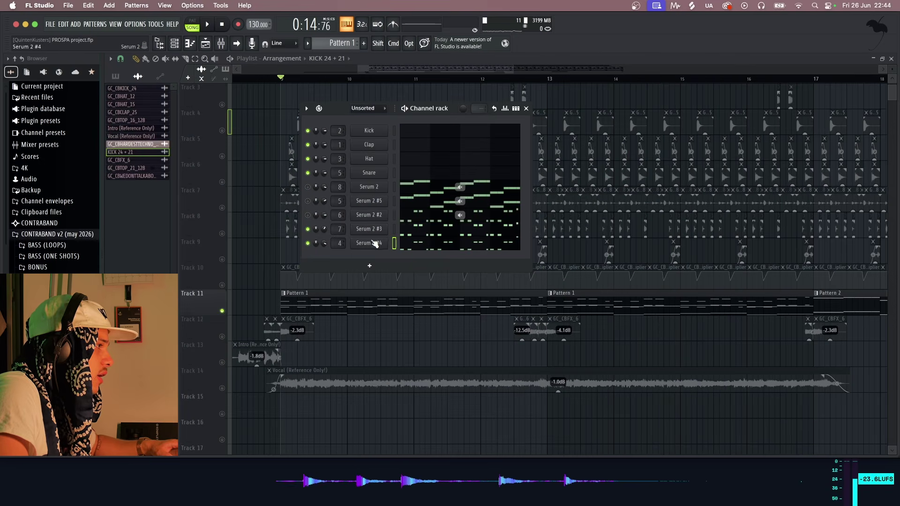
left_click(369, 230)
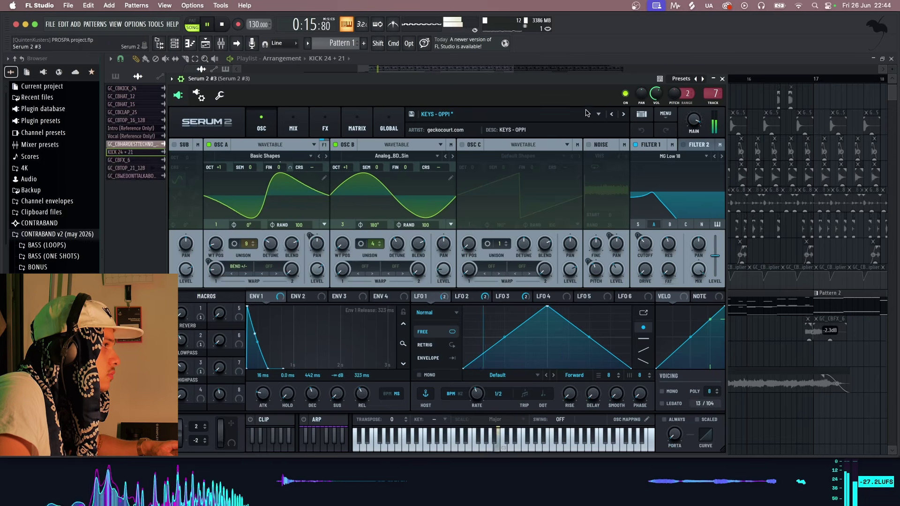
left_click_drag(488, 89, 498, 102)
left_click(732, 94)
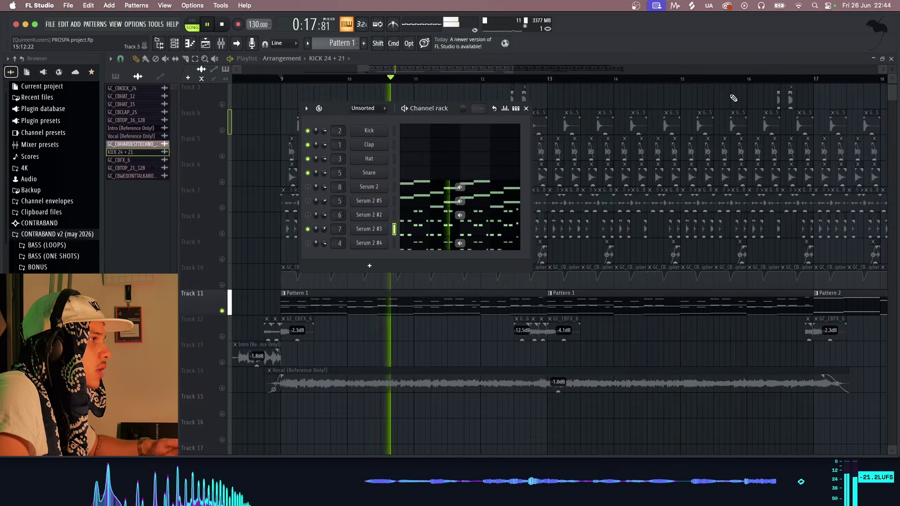
key("space")
Open the piano roll of Serum 2 #3 and look over its note pattern
left_click(431, 231)
scroll(431, 256, "up", 2)
scroll(430, 261, "down", 3)
scroll(438, 267, "up", 1)
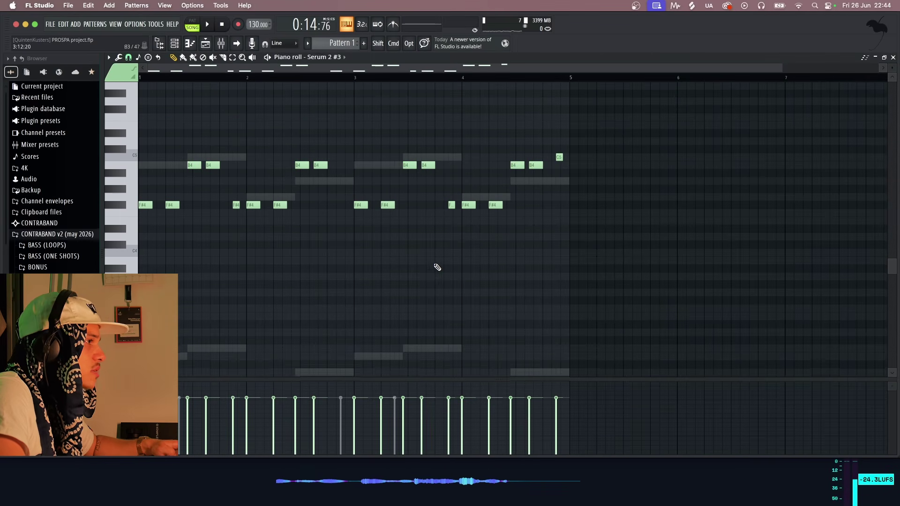
Try shifting all Serum 2 #3 notes down two octaves, and move them back up two octaves
key("super+a")
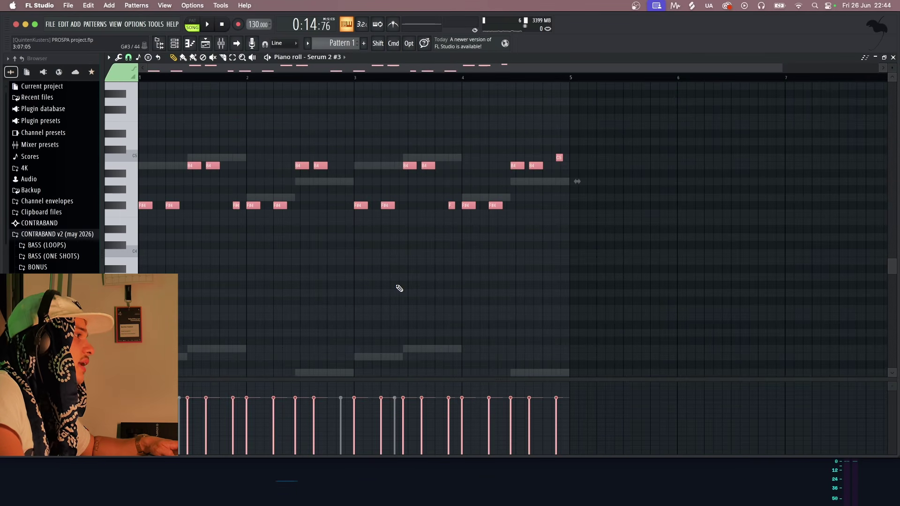
scroll(399, 284, "down", 1)
key("super+Down")
key("super+Down")
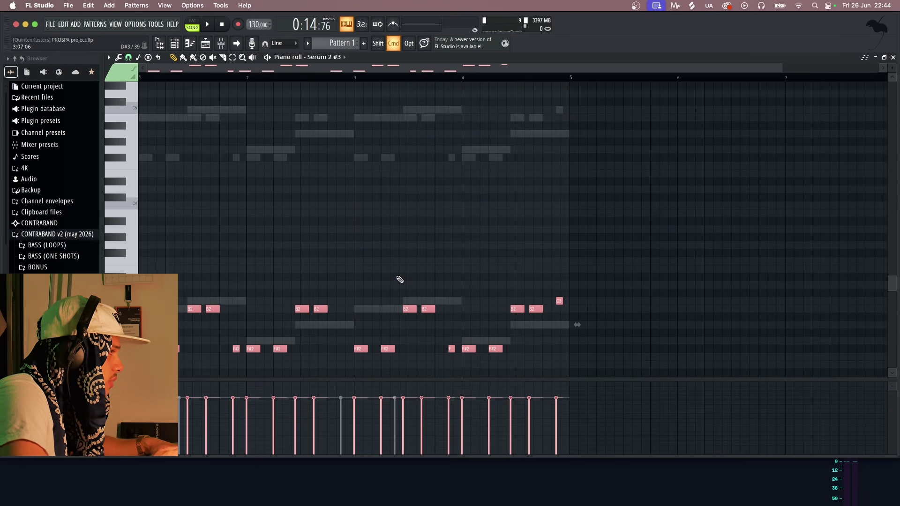
key("super+Up")
key("super+Up")
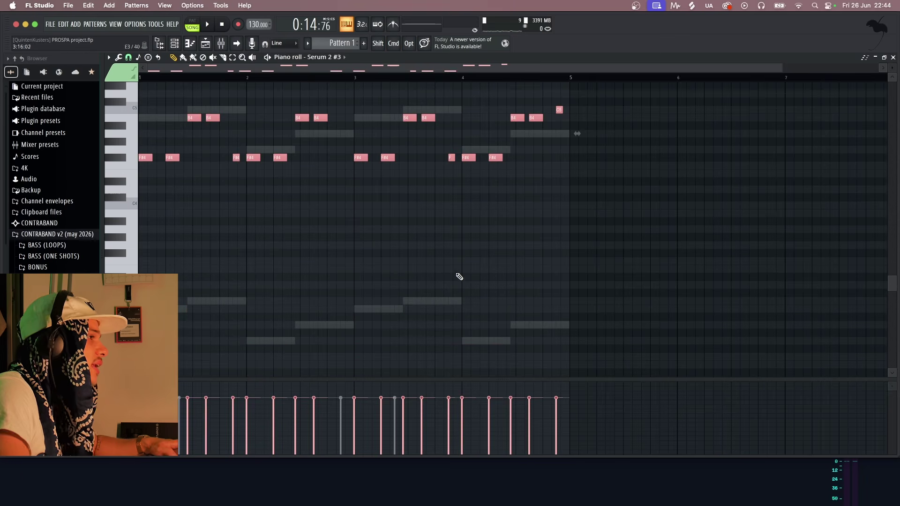
scroll(459, 277, "up", 1)
Open the piano roll of Serum 2 #4 and copy all of its notes
key("F7")
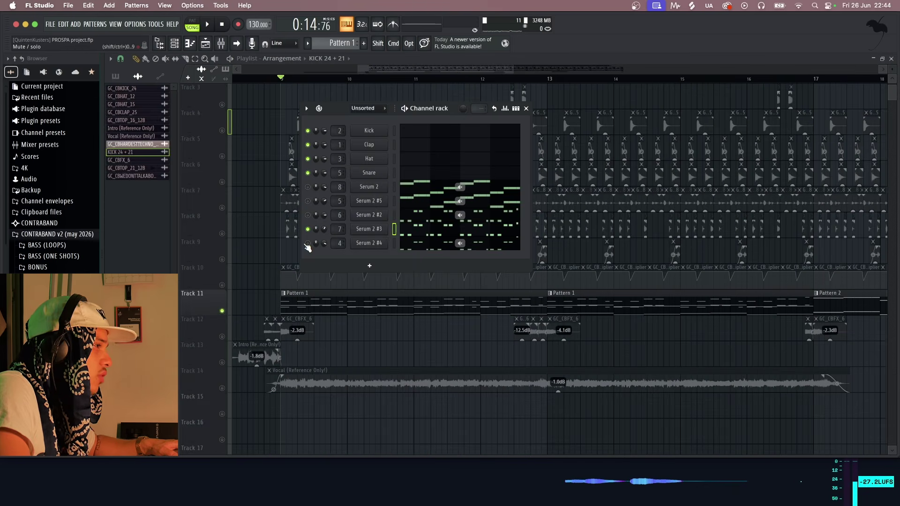
key("F7")
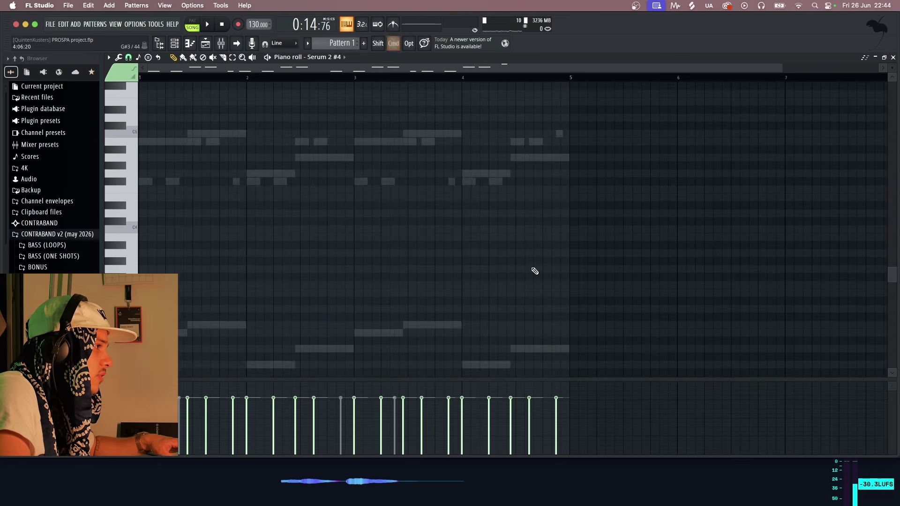
scroll(646, 260, "up", 4)
scroll(571, 224, "down", 3)
key("super+a")
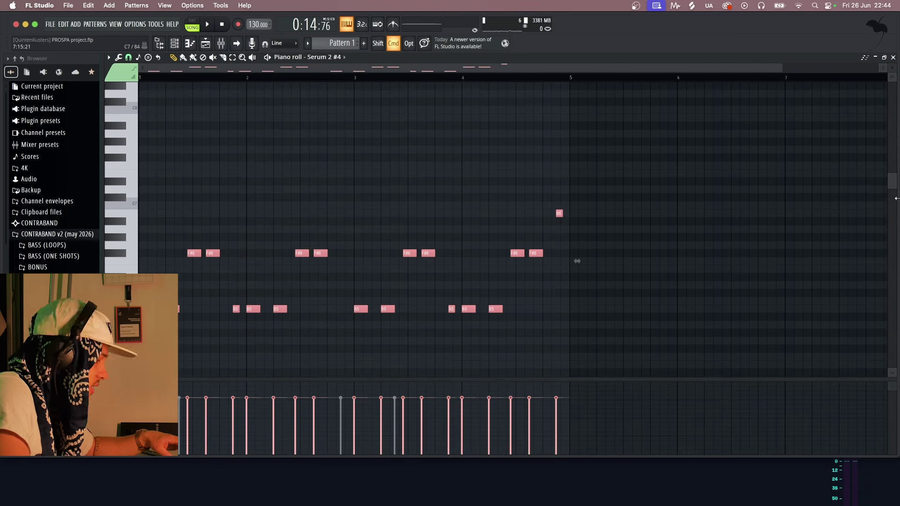
key("F7")
Try the copied notes in Serum 2 #3's piano roll, lowered one octave, and play them over the existing notes
left_click(442, 233)
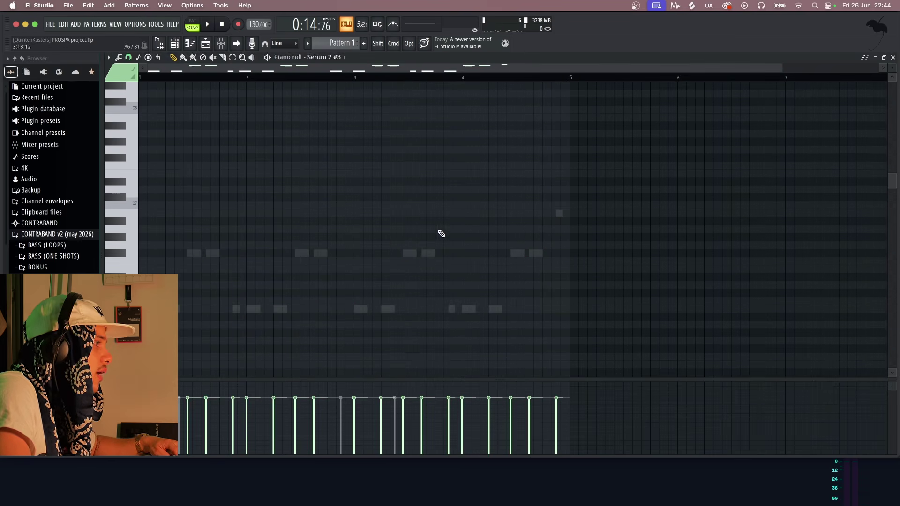
key("super+v")
scroll(364, 237, "down", 5)
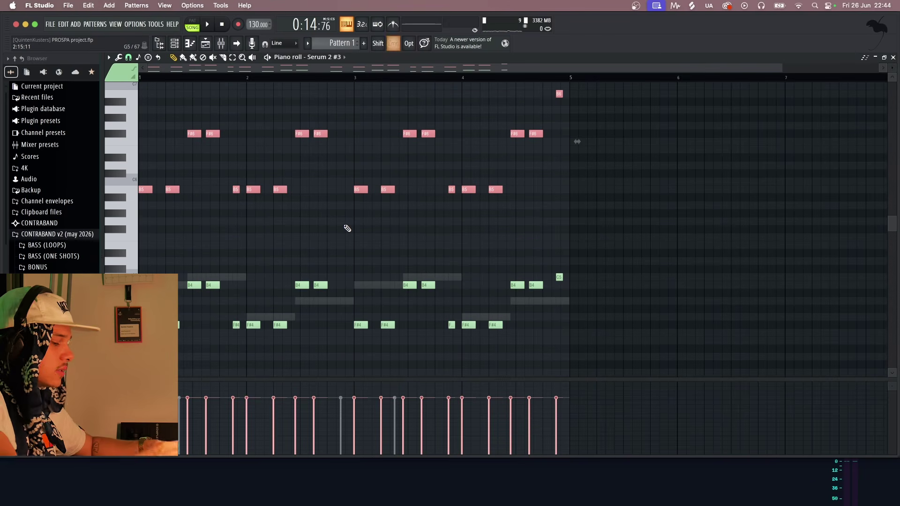
key("space")
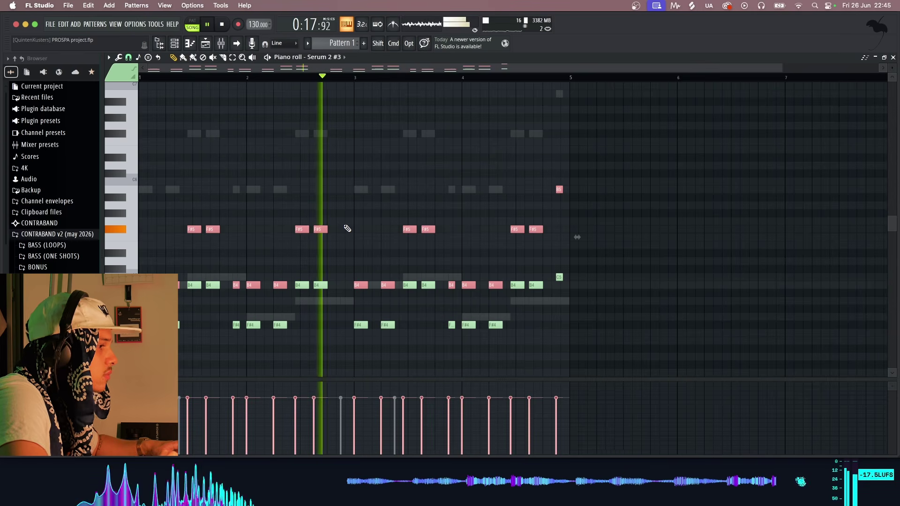
key("space")
left_click(893, 57)
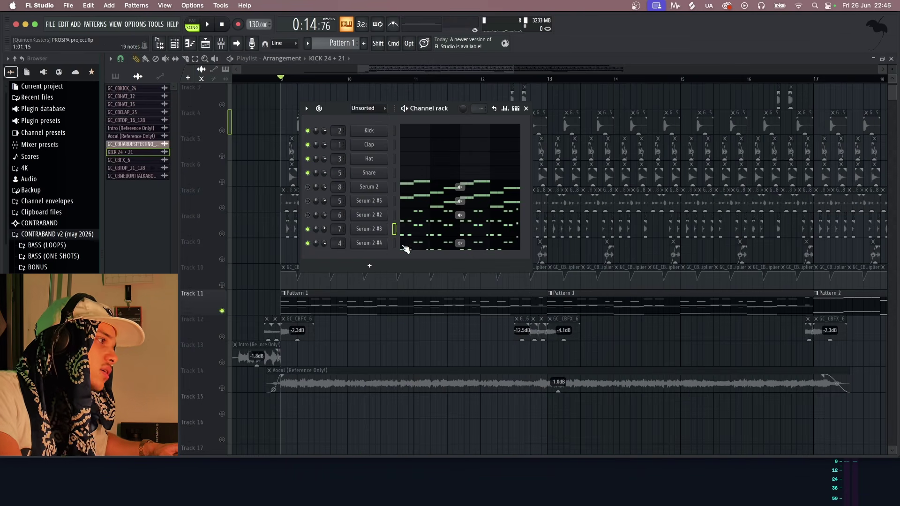
Play Serum 2 #3 and #4 together, mute both channels and unmute Serum 2 #2
key("space")
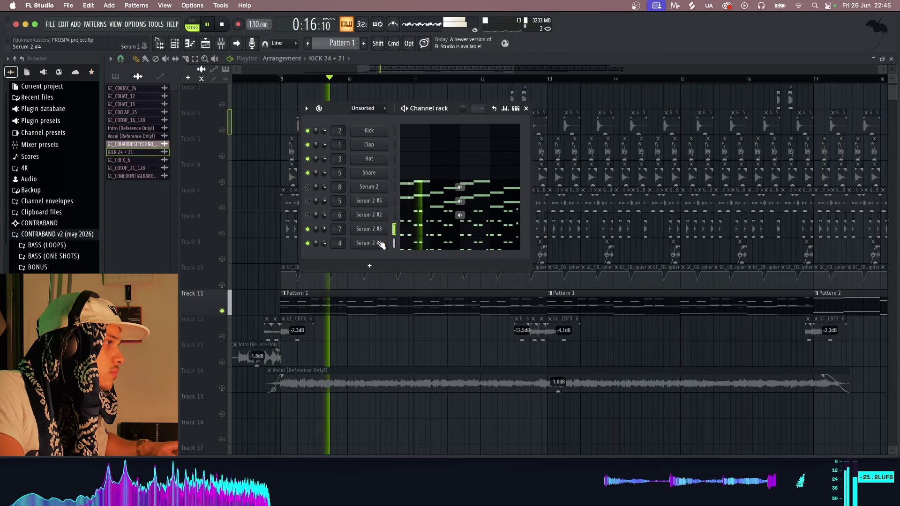
left_click(308, 216)
left_click(308, 230)
key("space")
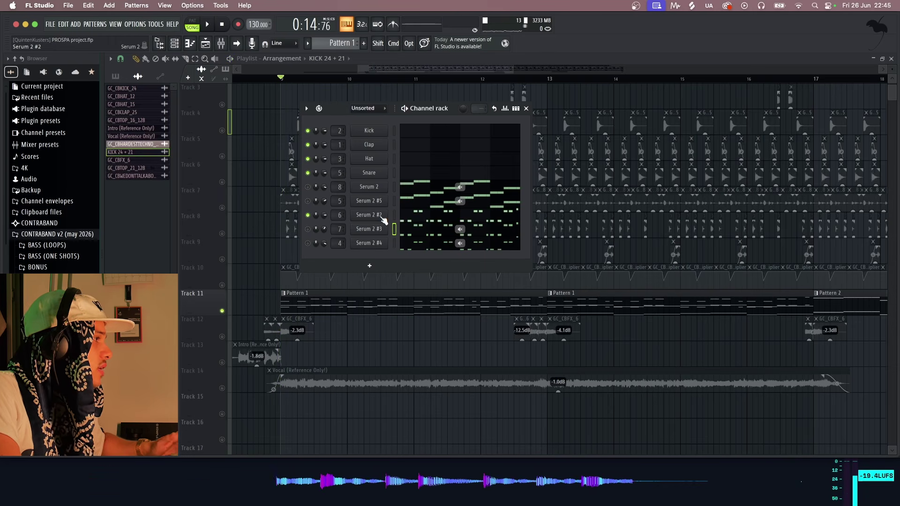
Open the Serum 2 #2 plugin and audition its KEYS - CINESYNTH patch
left_click(383, 217)
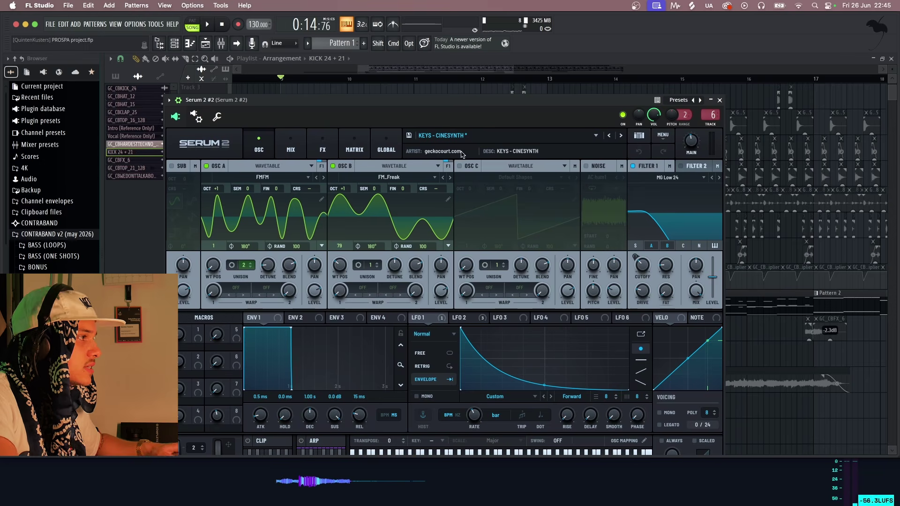
key("space")
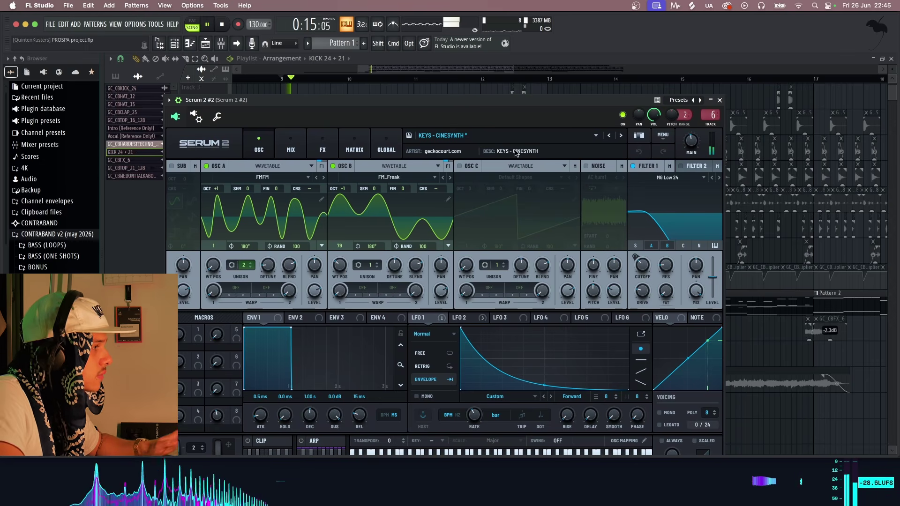
left_click(719, 100)
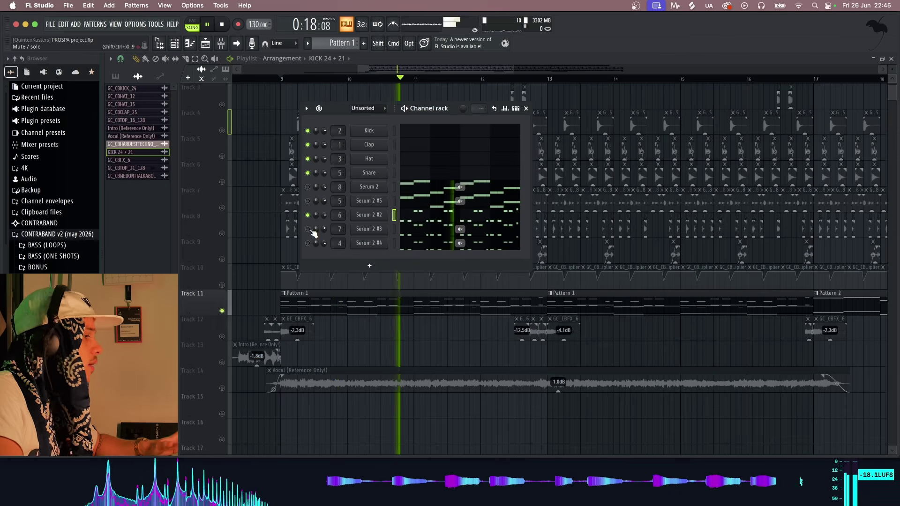
Unmute Serum 2 #3 and #4 alongside Serum 2 #2 and play the three key layers together
key("space")
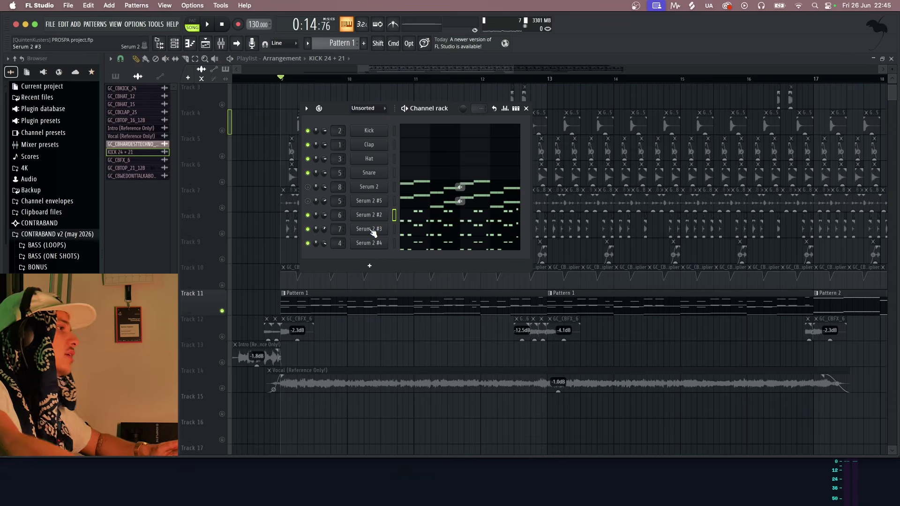
key("space")
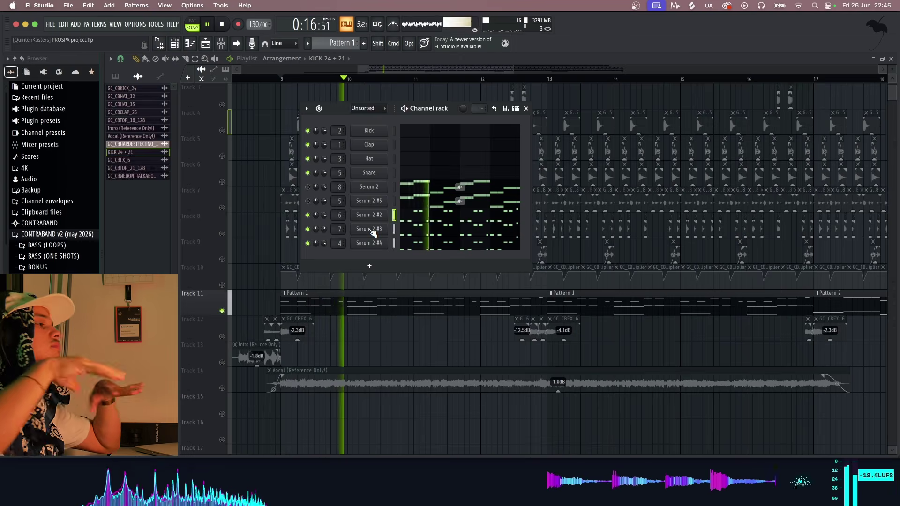
key("space")
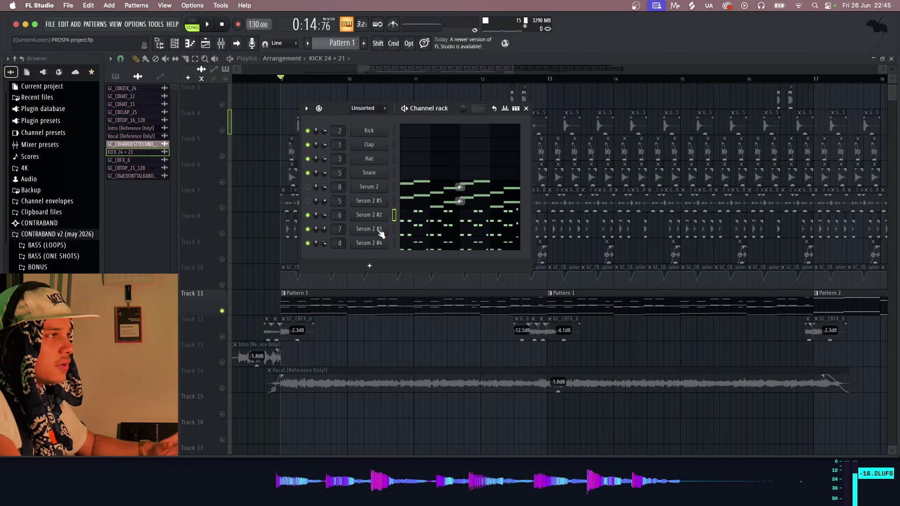